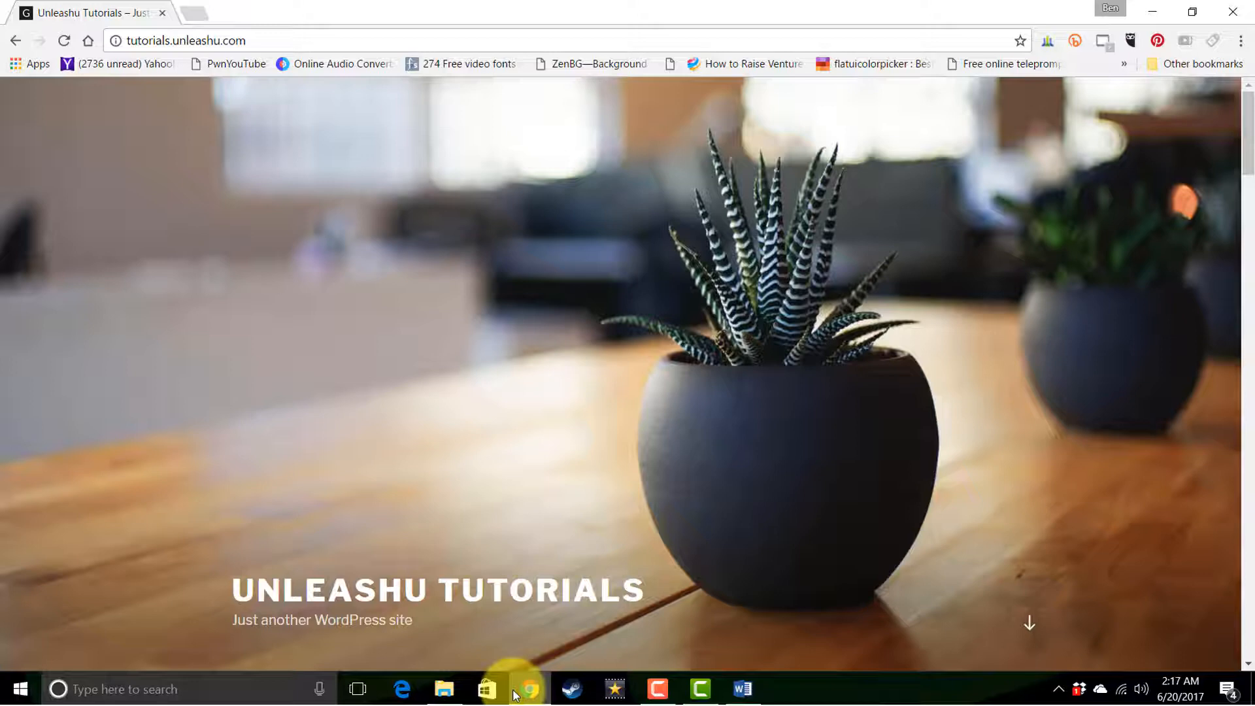
# Open the wp-login.php page of tutorials.unleashu.com and log in to the site's admin dashboard with the saved credentials
pyautogui.click(316, 40)
pyautogui.click(320, 41)
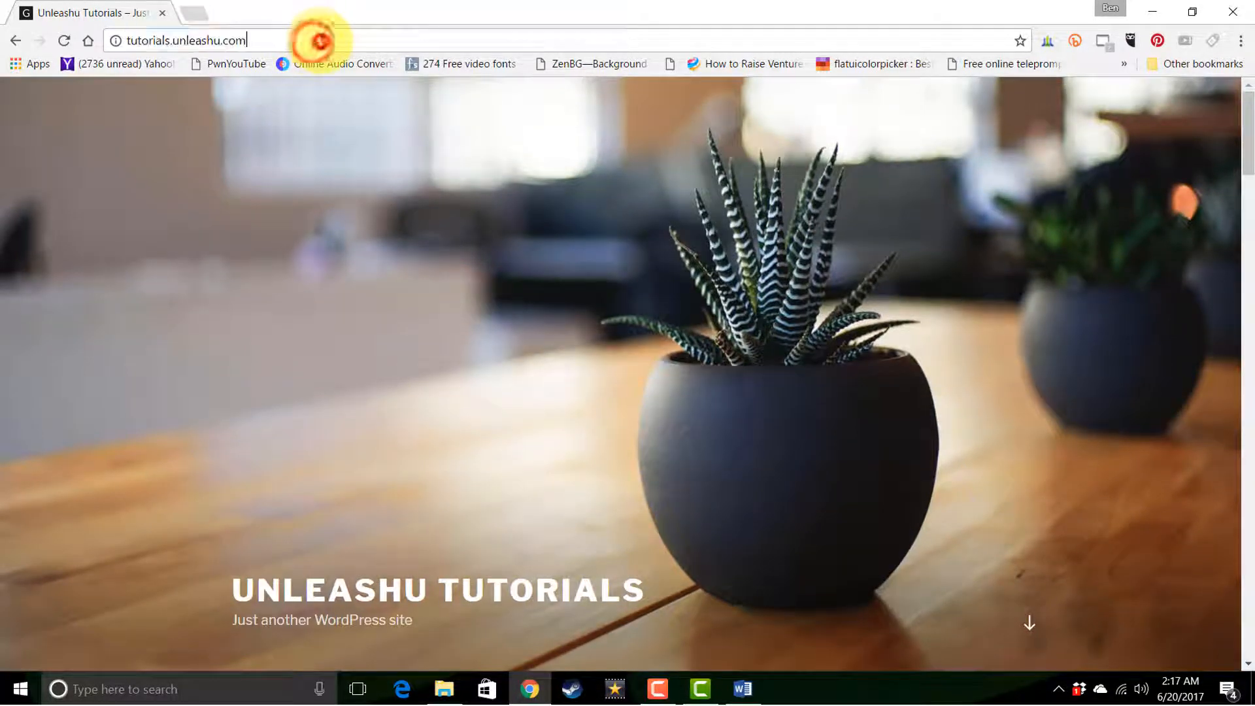
pyautogui.write('/')
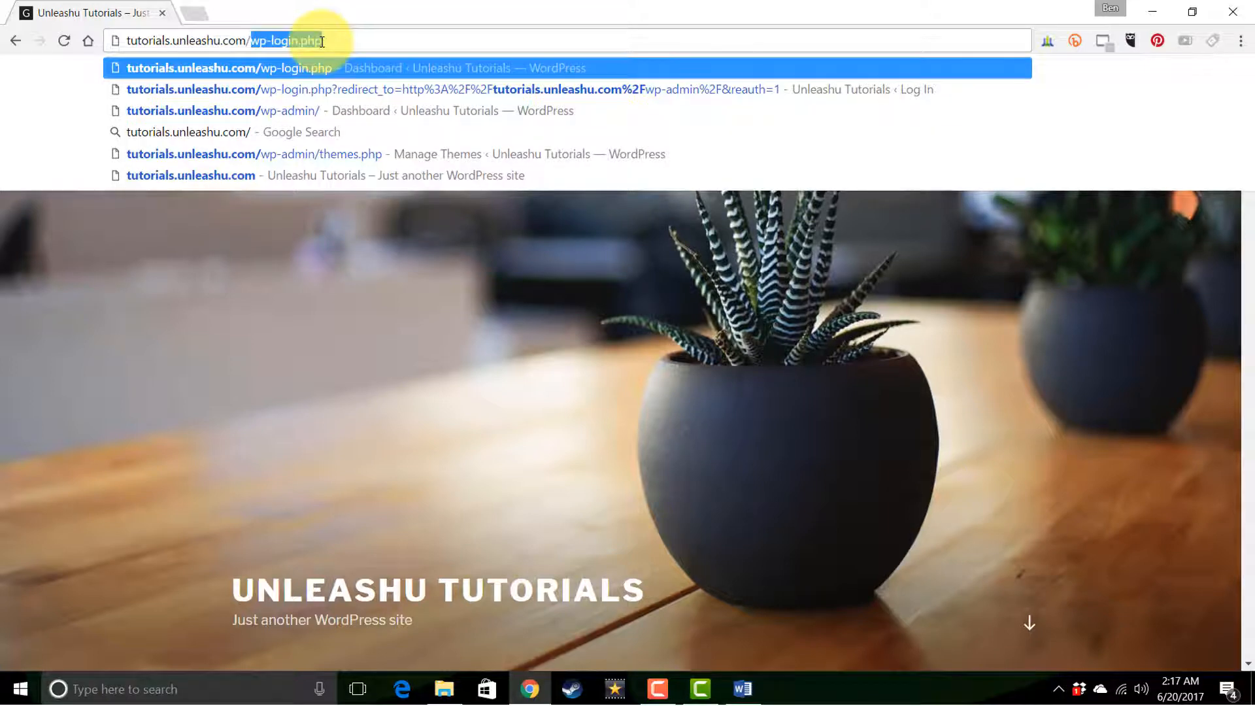
pyautogui.press('Return')
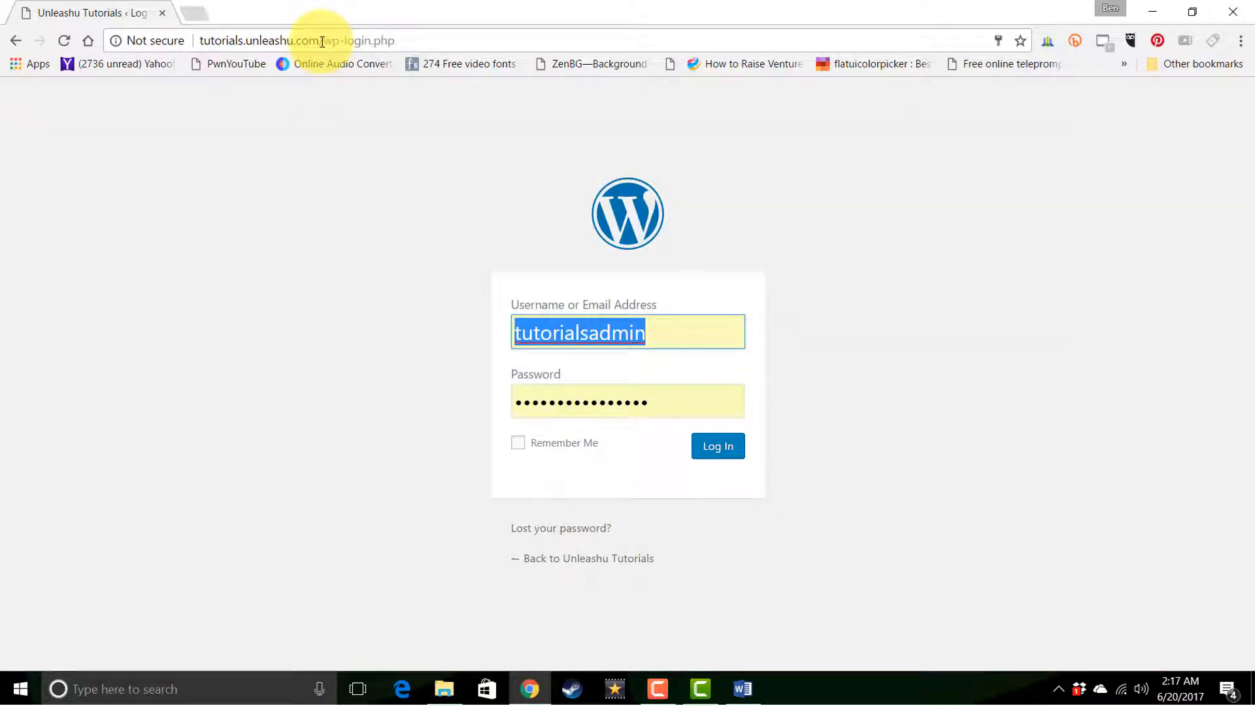
pyautogui.click(716, 460)
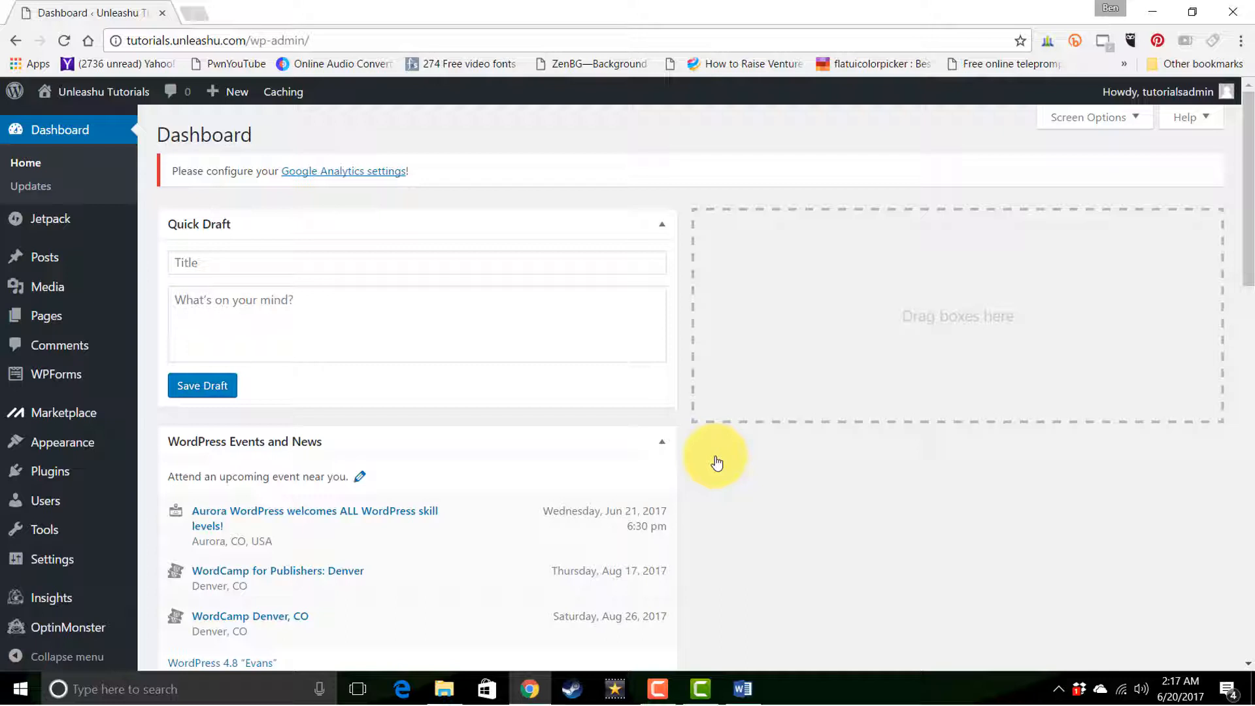
# Visit the live site, look through the posts on its front page, and return to the dashboard
pyautogui.moveTo(98, 95)
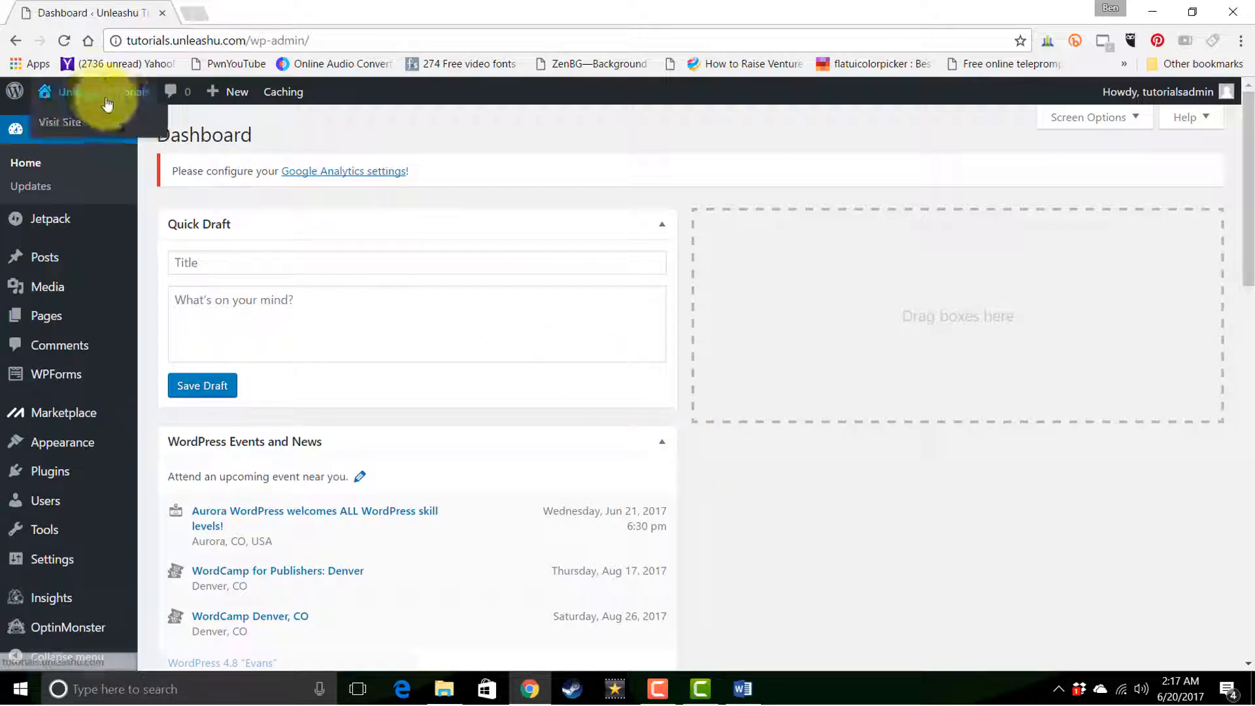
pyautogui.click(73, 125)
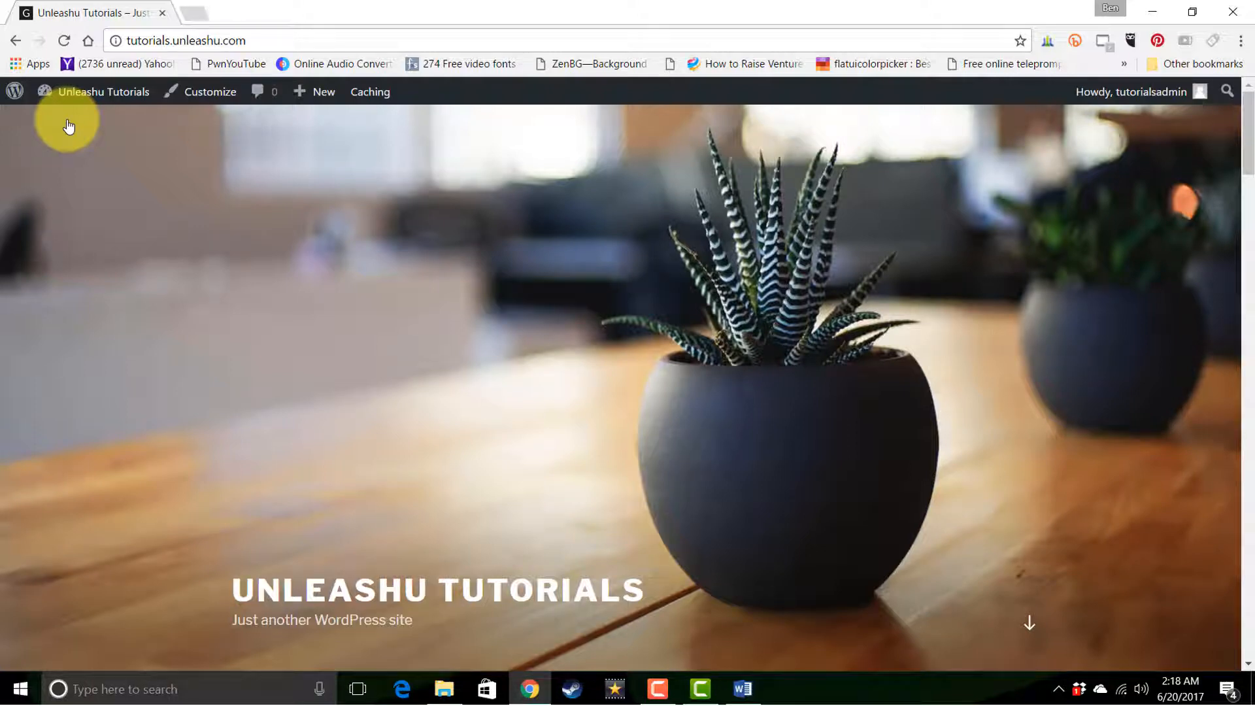
pyautogui.scroll(-10, 69, 127)
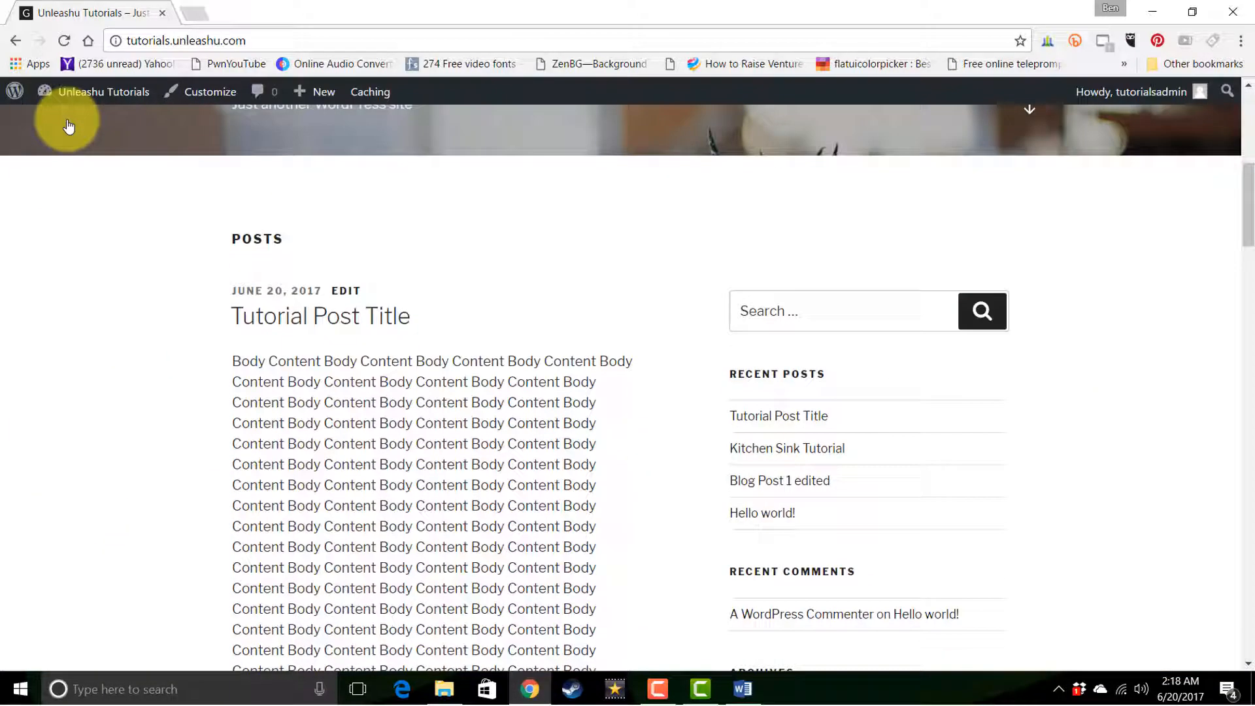
pyautogui.scroll(-15, 69, 127)
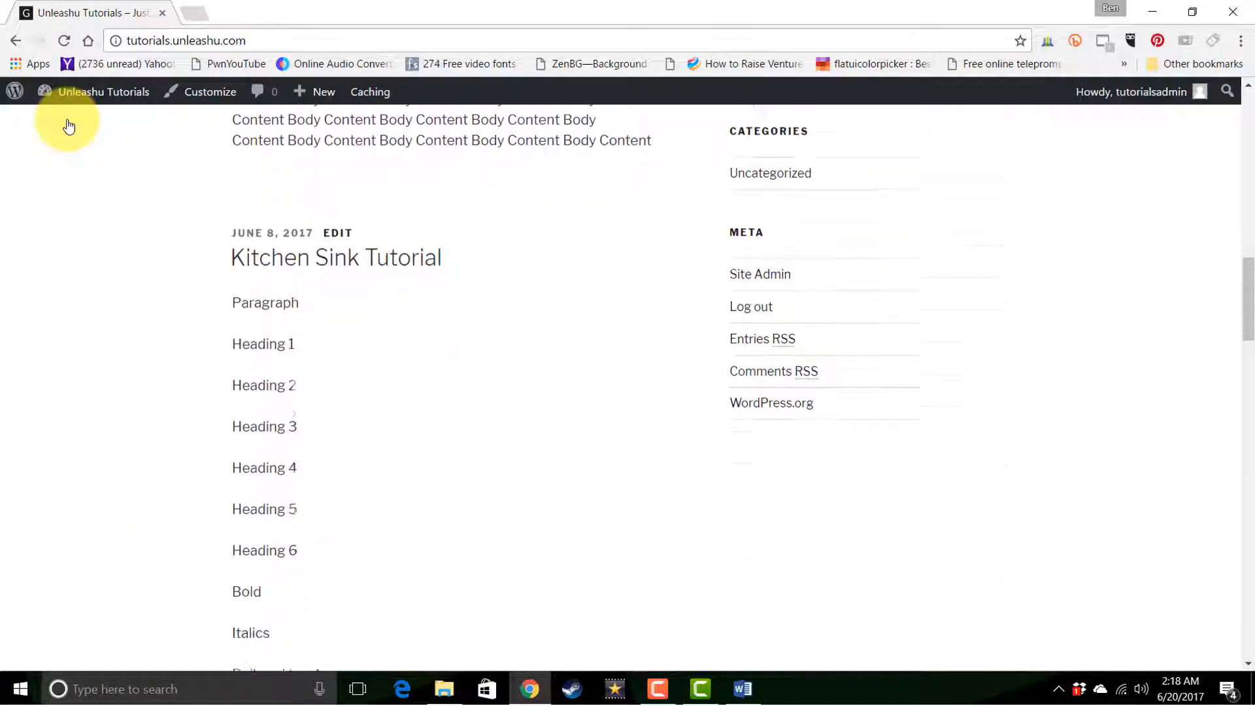
pyautogui.scroll(-10, 69, 126)
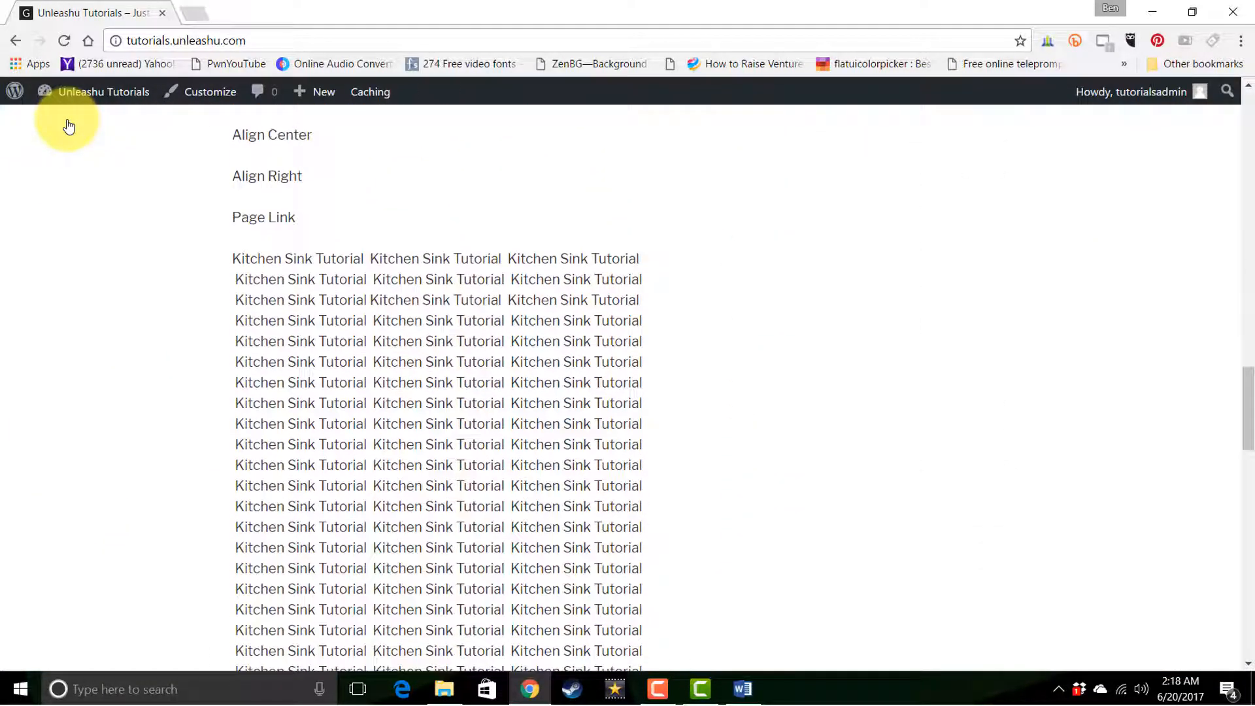
pyautogui.scroll(-10, 69, 126)
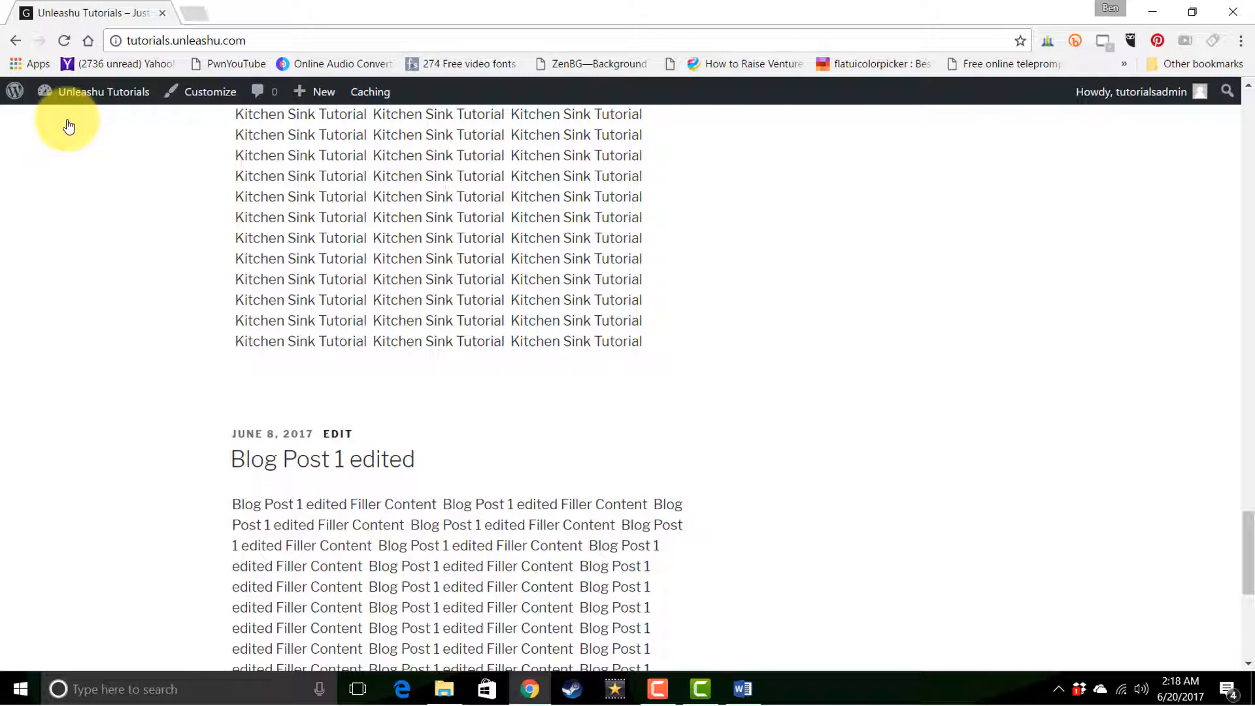
pyautogui.moveTo(73, 98)
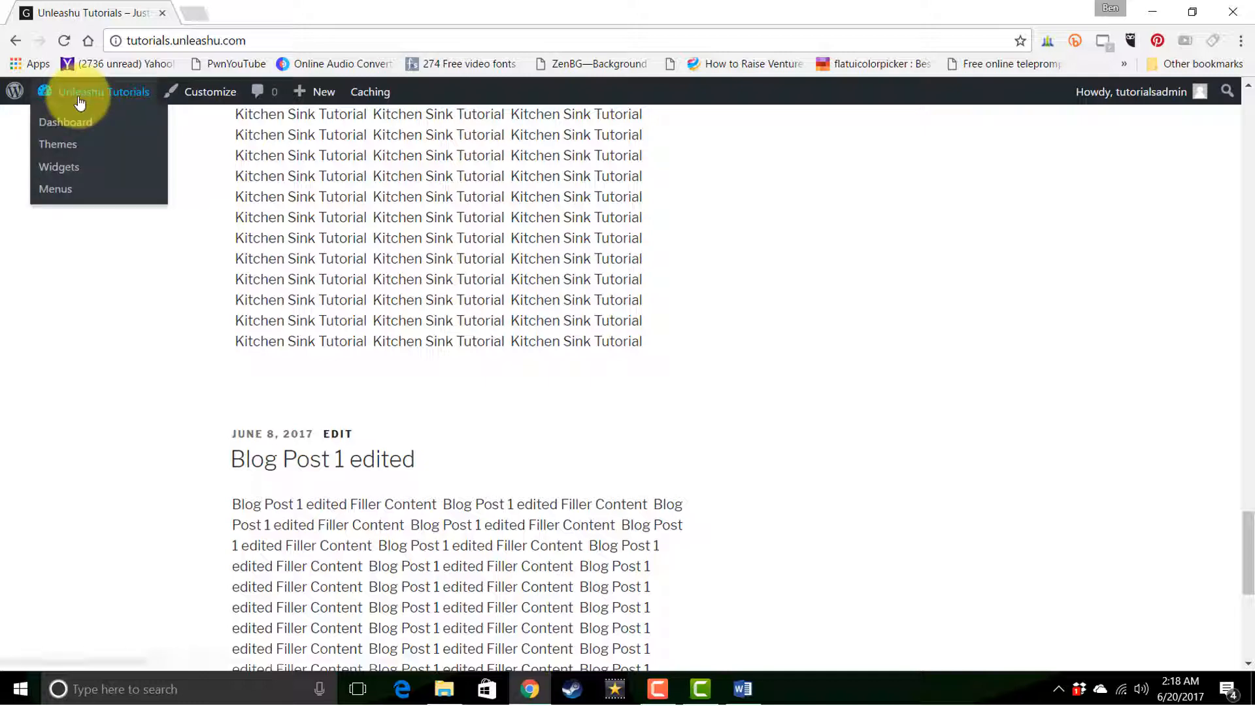
pyautogui.click(70, 123)
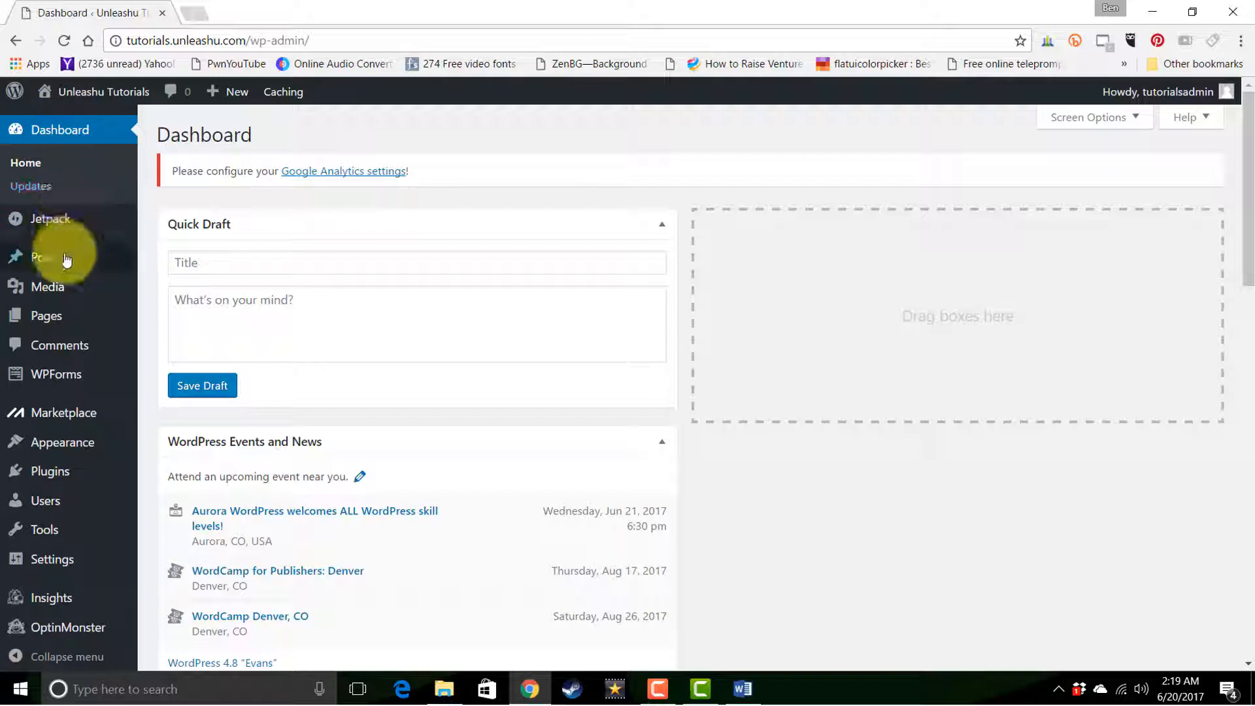
# Create a new draft post titled "Sample Post Title" and check the editable slug of its permalink
pyautogui.moveTo(63, 260)
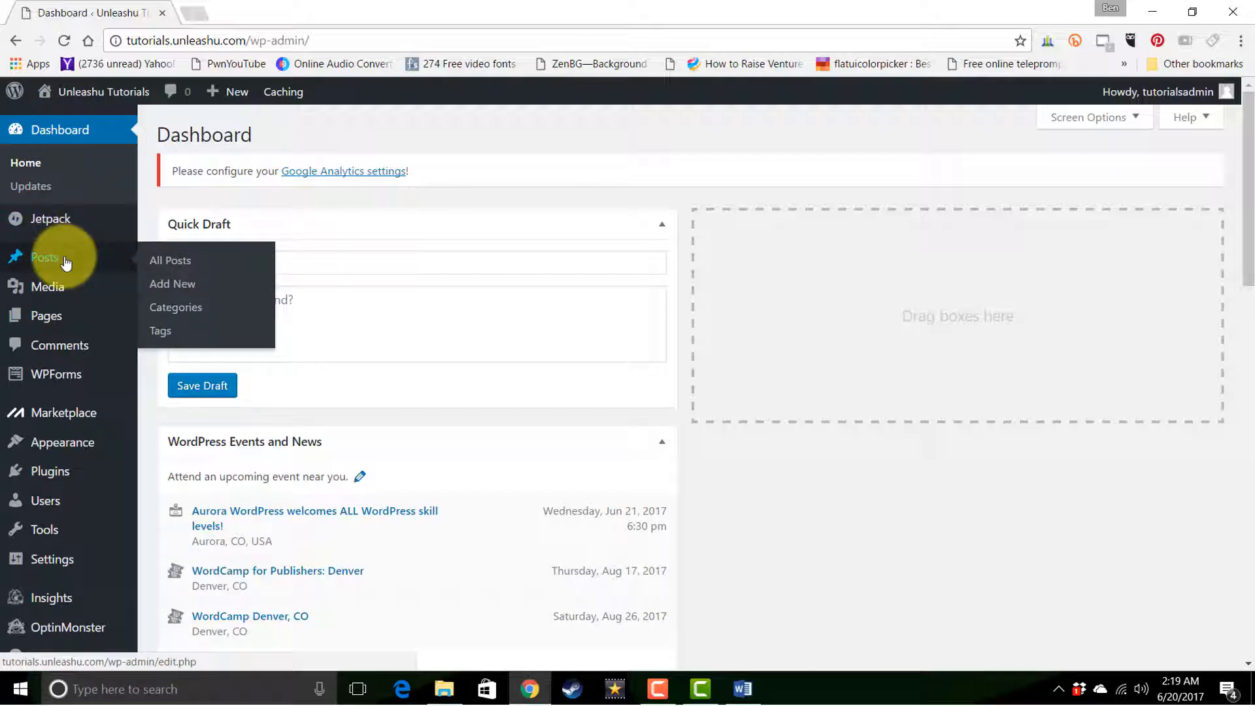
pyautogui.moveTo(66, 314)
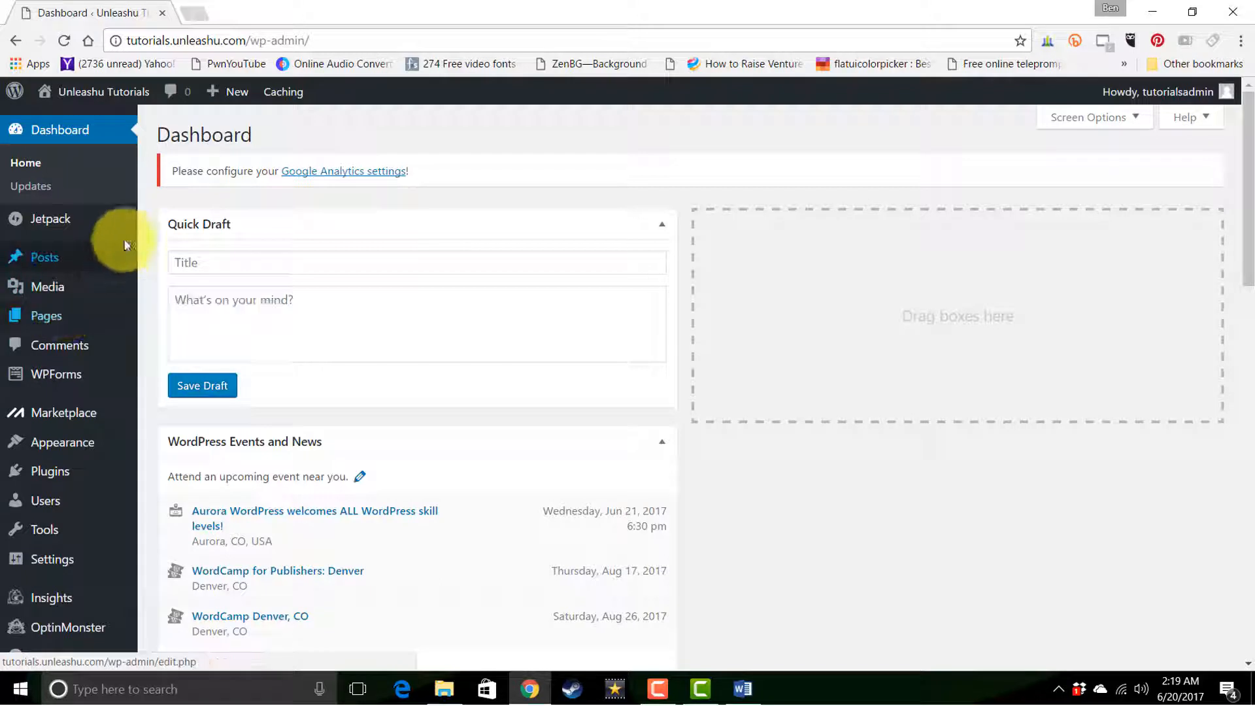
pyautogui.moveTo(239, 102)
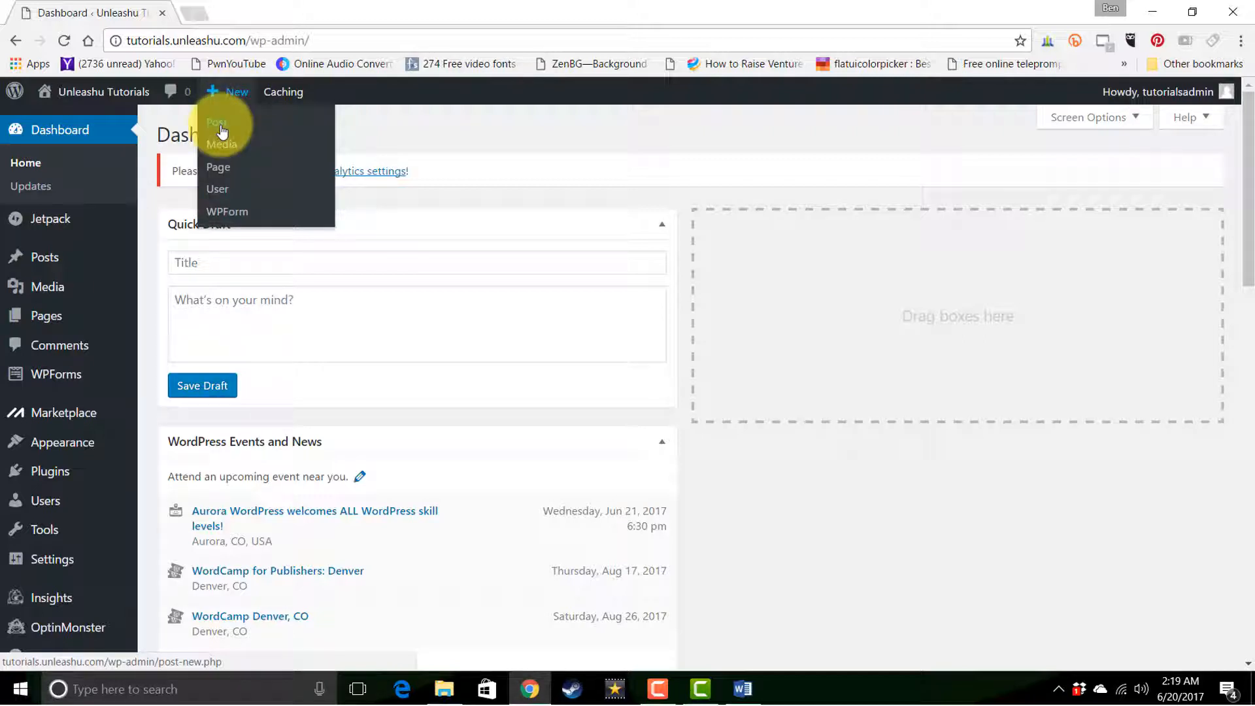
pyautogui.click(220, 125)
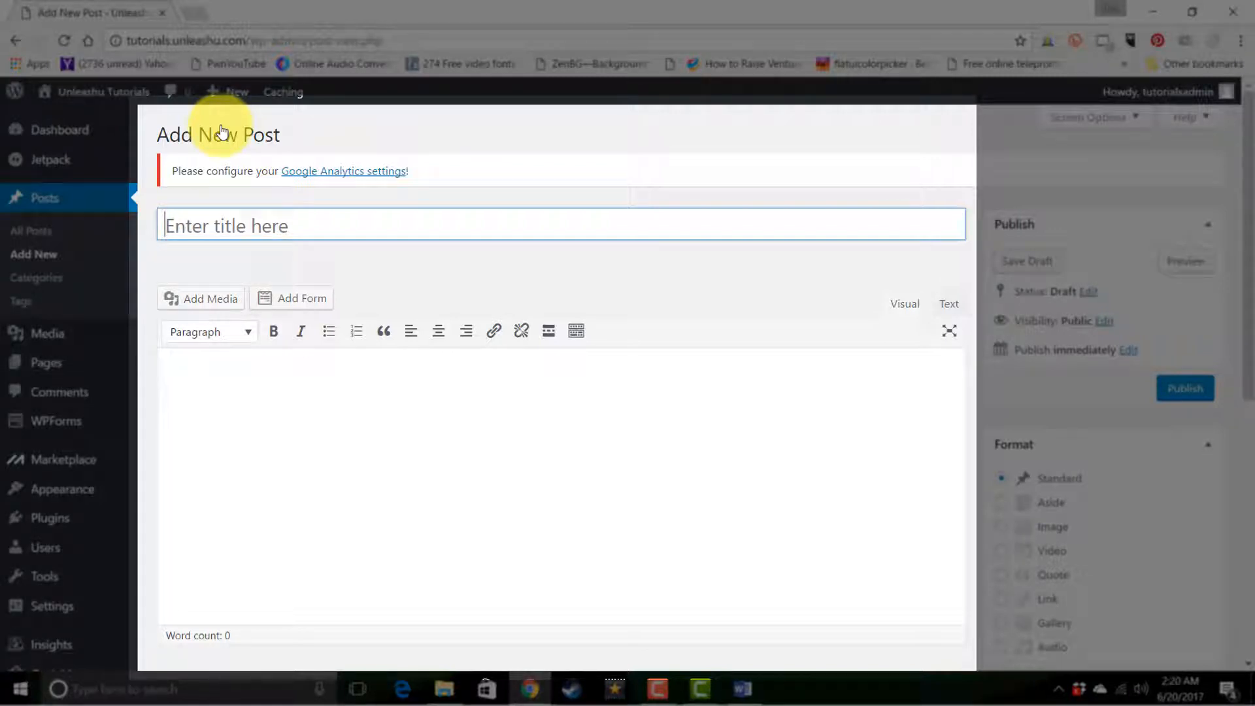
pyautogui.write('Sample Post Title')
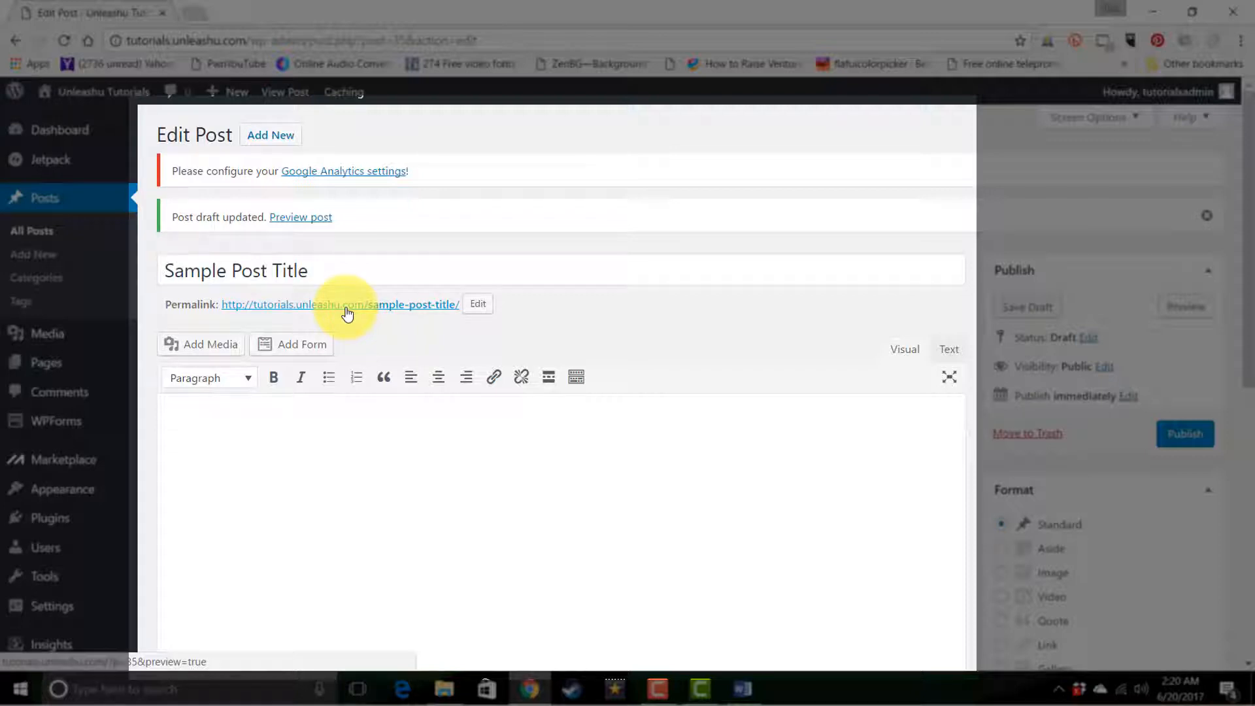
pyautogui.click(480, 304)
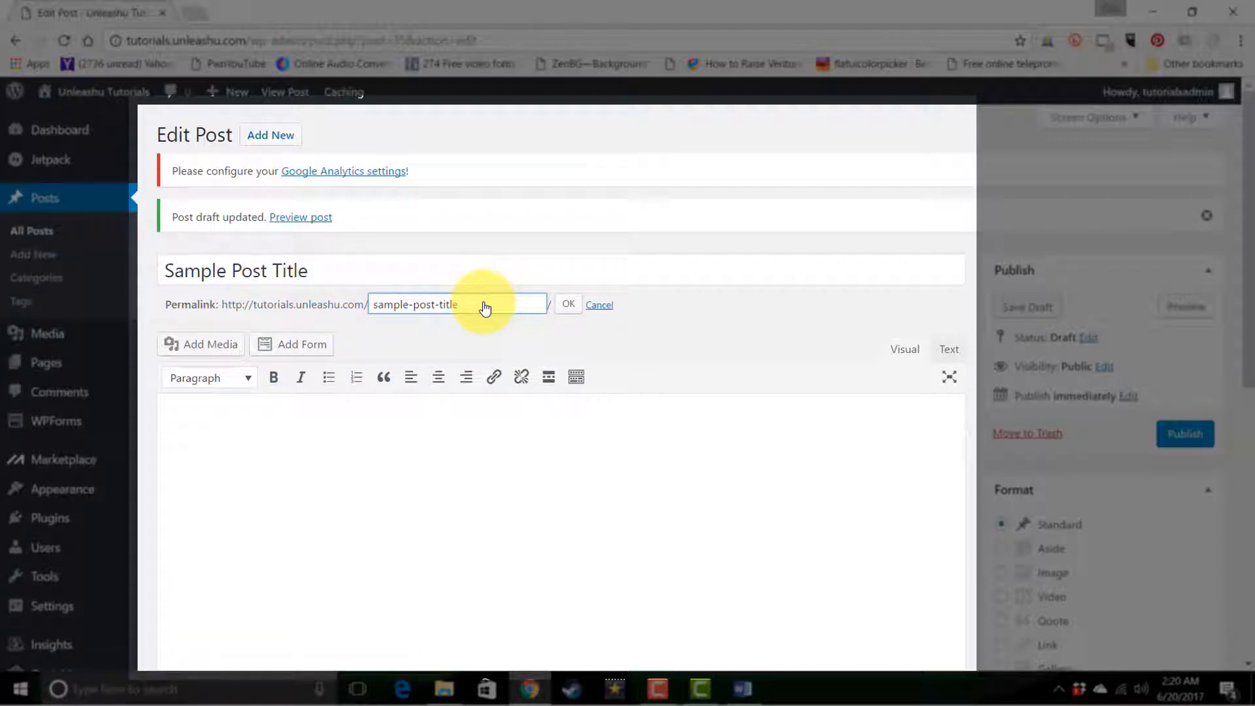
pyautogui.click(599, 306)
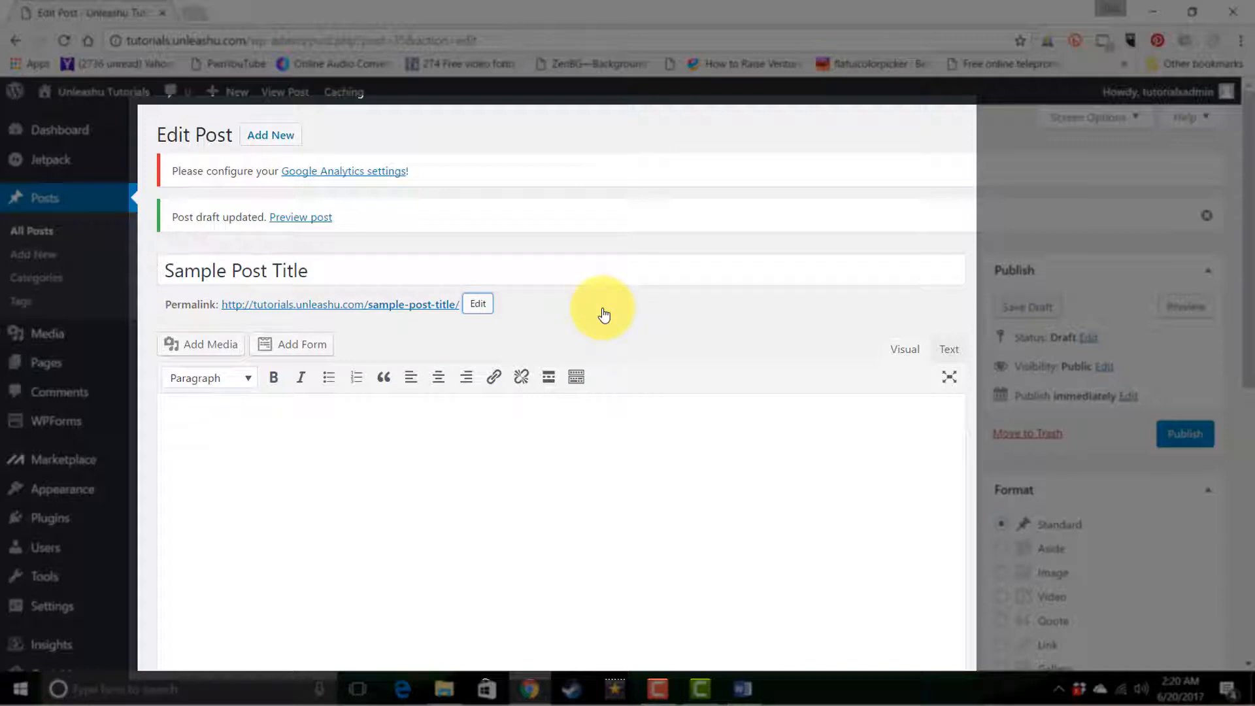
# Write "Post Content" in the post body and duplicate the text repeatedly to fill several lines
pyautogui.click(591, 463)
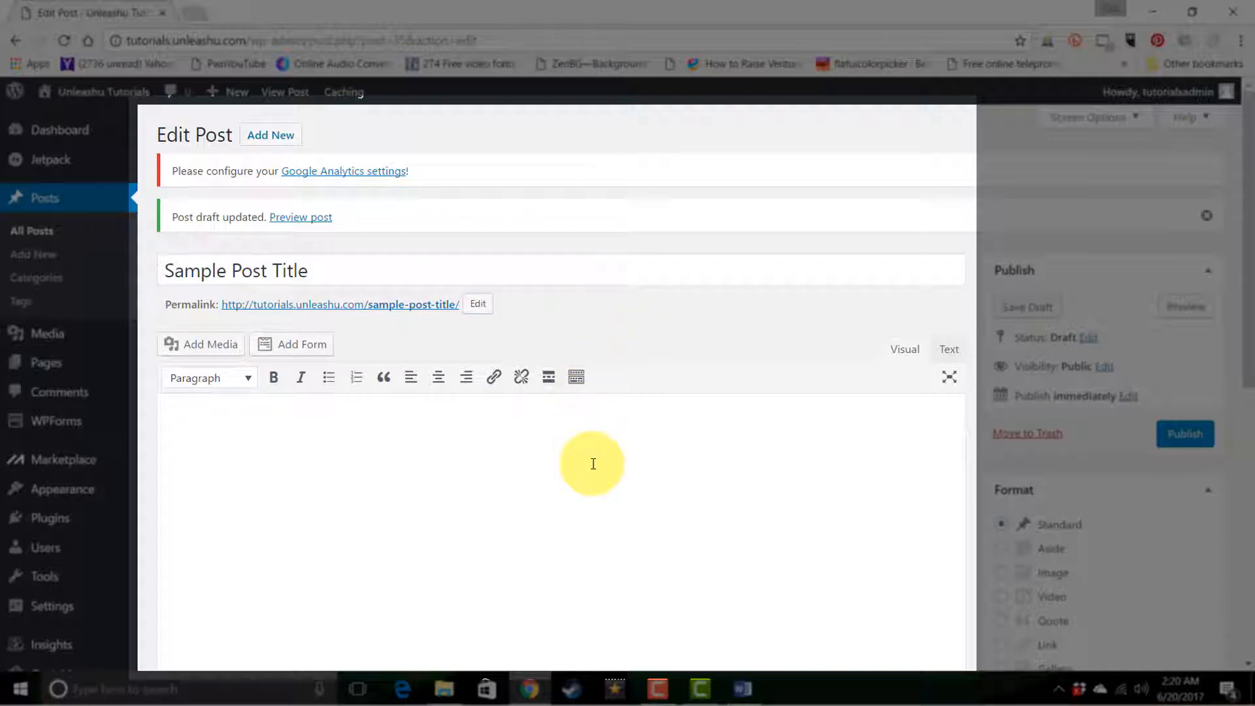
pyautogui.write('Post Content')
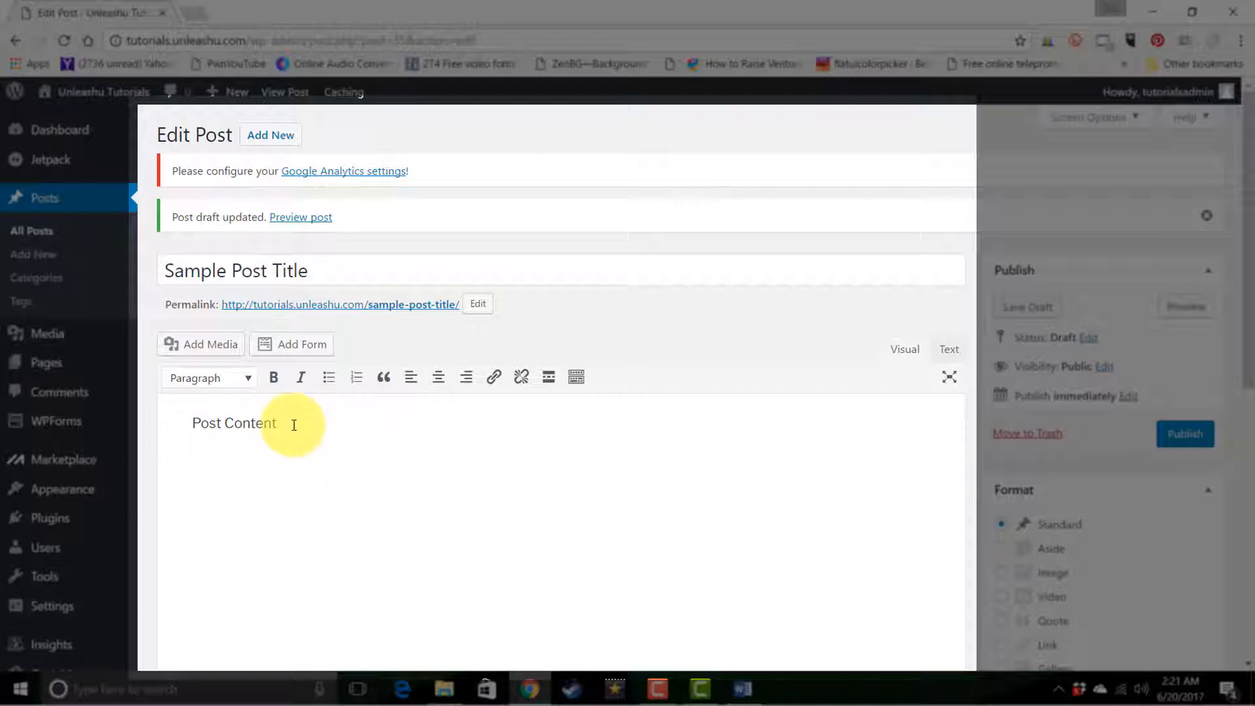
pyautogui.moveTo(292, 424); pyautogui.dragTo(182, 418)
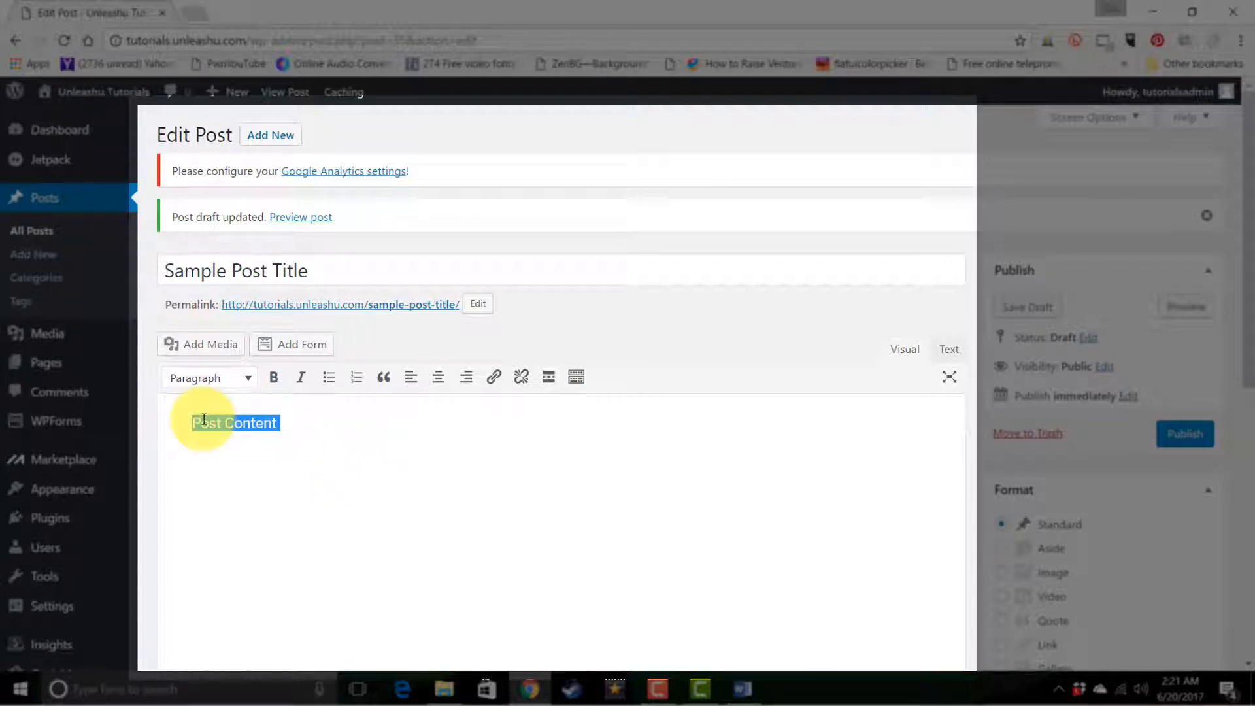
pyautogui.hotkey('ctrl', 'c')
pyautogui.hotkey('ctrl', 'v')
pyautogui.hotkey('ctrl', 'v')
pyautogui.hotkey('ctrl', 'v')
pyautogui.hotkey('ctrl', 'v')
pyautogui.hotkey('ctrl', 'v')
pyautogui.hotkey('ctrl', 'v')
pyautogui.hotkey('ctrl', 'v')
pyautogui.hotkey('ctrl', 'v')
pyautogui.hotkey('ctrl', 'v')
pyautogui.hotkey('ctrl', 'v')
pyautogui.hotkey('ctrl', 'v')
pyautogui.hotkey('ctrl', 'v')
pyautogui.hotkey('ctrl', 'v')
pyautogui.hotkey('ctrl', 'v')
pyautogui.hotkey('ctrl', 'v')
pyautogui.hotkey('ctrl', 'v')
pyautogui.hotkey('ctrl', 'v')
pyautogui.hotkey('ctrl', 'v')
pyautogui.hotkey('ctrl', 'v')
pyautogui.hotkey('ctrl', 'v')
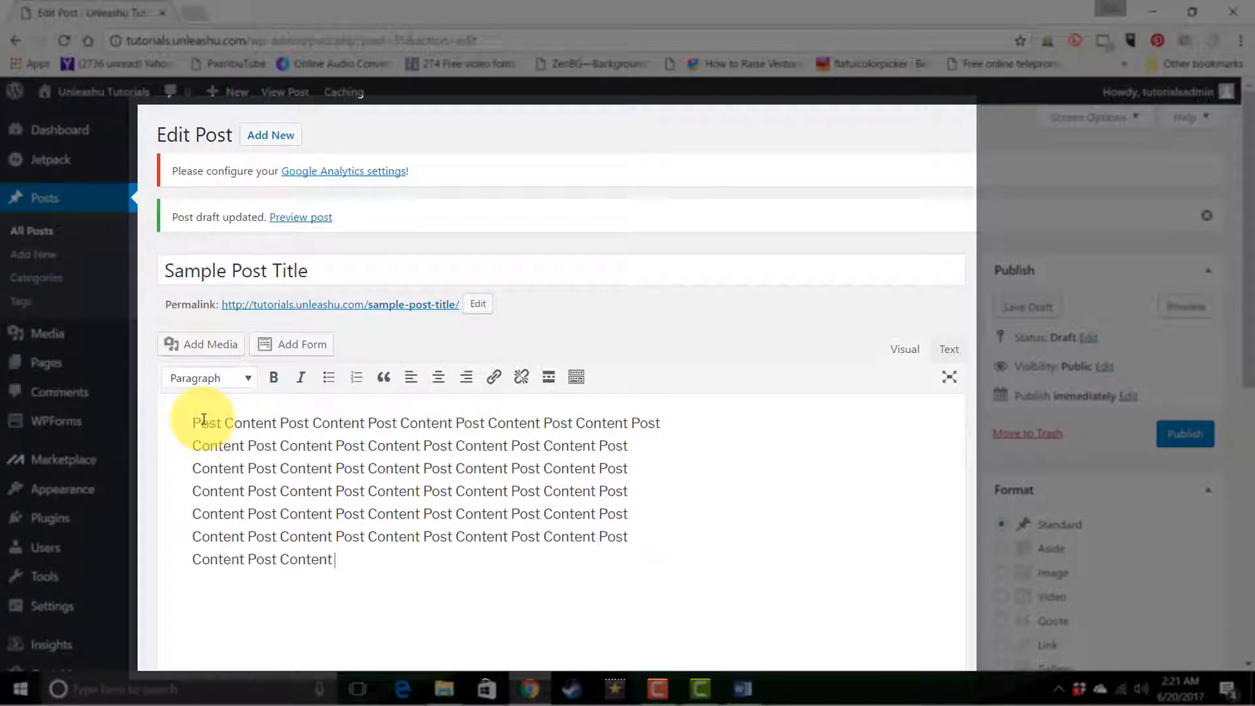
pyautogui.hotkey('ctrl', 'v')
pyautogui.hotkey('ctrl', 'v')
pyautogui.hotkey('ctrl', 'v')
pyautogui.hotkey('ctrl', 'v')
pyautogui.hotkey('ctrl', 'v')
pyautogui.hotkey('ctrl', 'v')
pyautogui.hotkey('ctrl', 'v')
pyautogui.hotkey('ctrl', 'v')
pyautogui.hotkey('ctrl', 'v')
pyautogui.hotkey('ctrl', 'v')
pyautogui.hotkey('ctrl', 'v')
pyautogui.hotkey('ctrl', 'v')
pyautogui.hotkey('ctrl', 'v')
pyautogui.hotkey('ctrl', 'v')
pyautogui.hotkey('ctrl', 'v')
pyautogui.hotkey('ctrl', 'v')
pyautogui.hotkey('ctrl', 'v')
pyautogui.hotkey('ctrl', 'v')
pyautogui.hotkey('ctrl', 'v')
pyautogui.hotkey('ctrl', 'v')
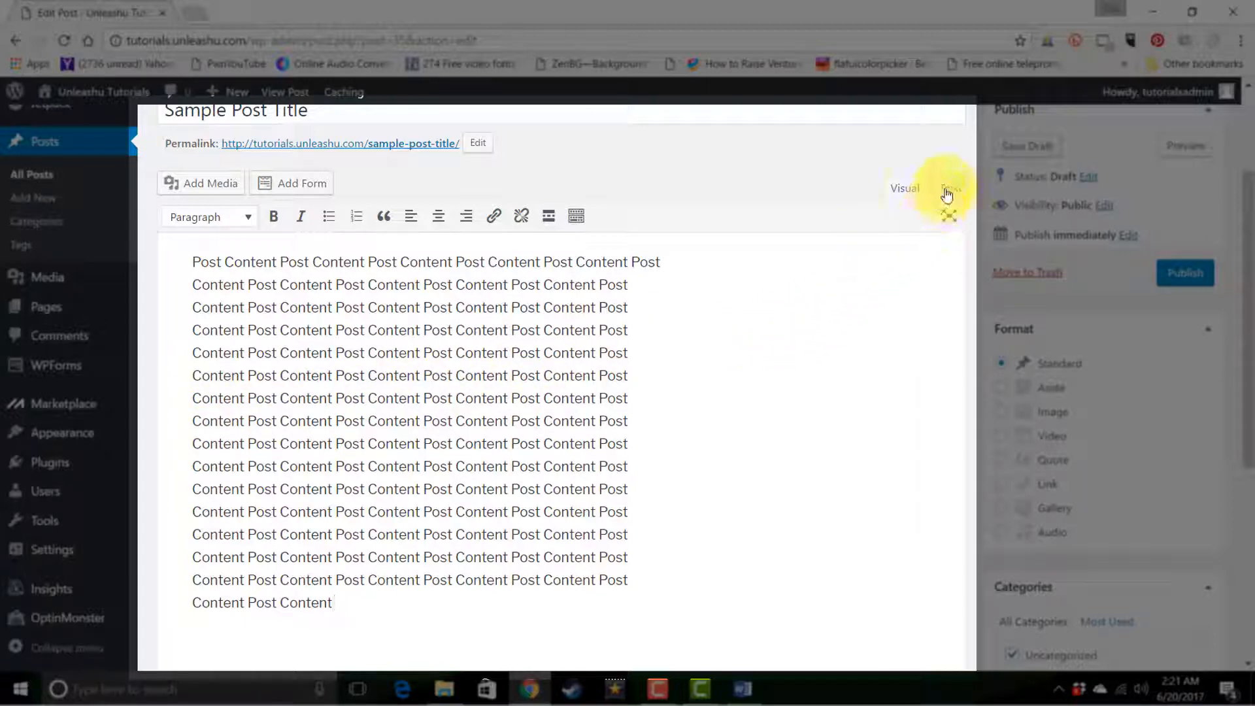
# Examine the body's HTML text view and the post's publishing, format, category, tag and featured image settings
pyautogui.click(948, 189)
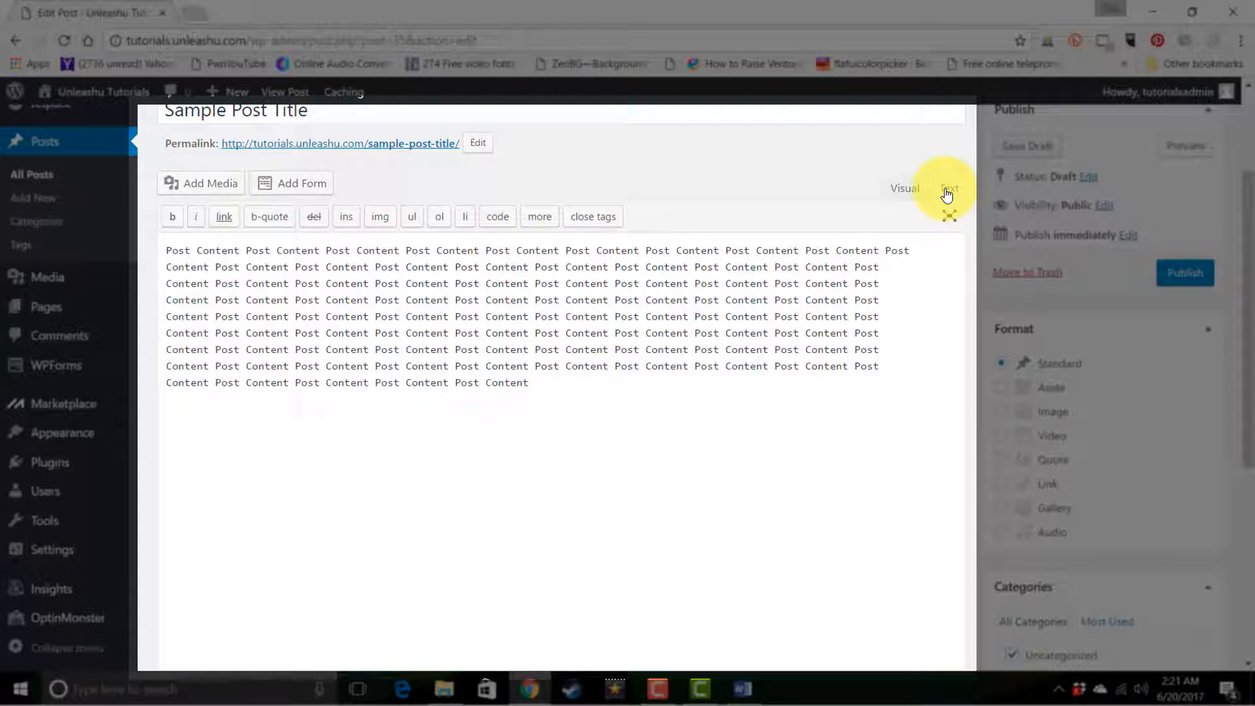
pyautogui.click(905, 191)
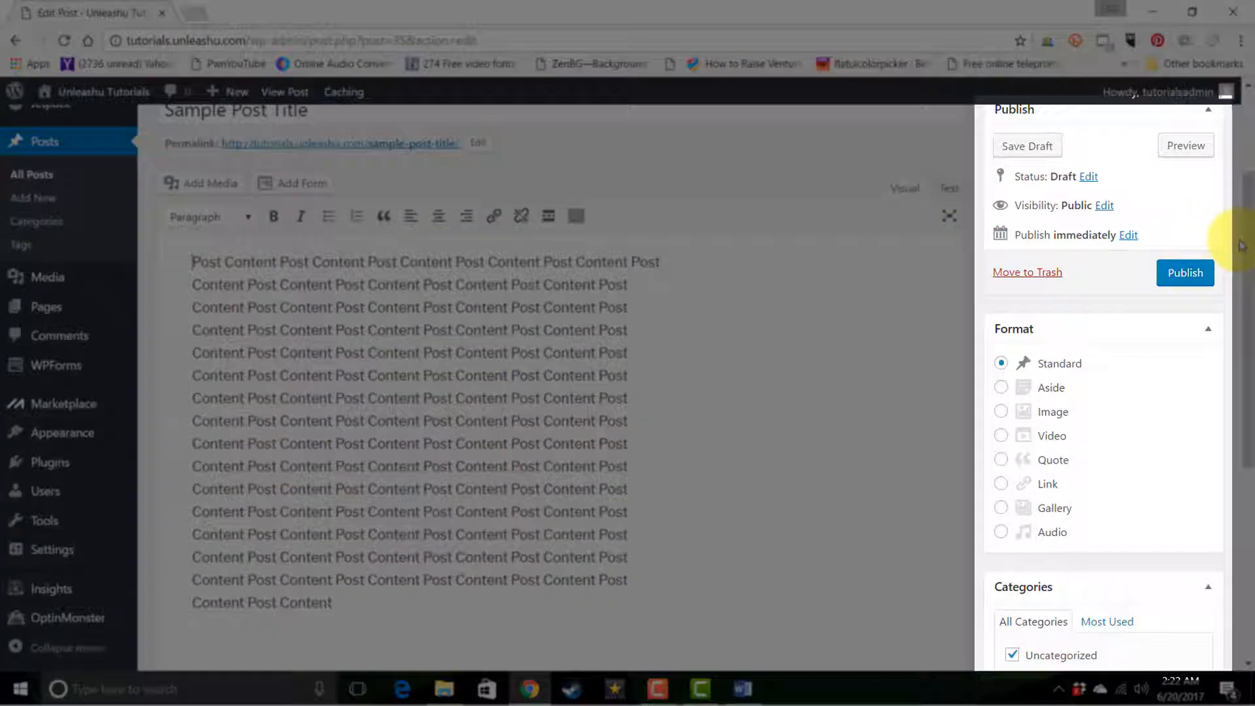
pyautogui.moveTo(1244, 265); pyautogui.dragTo(1249, 204)
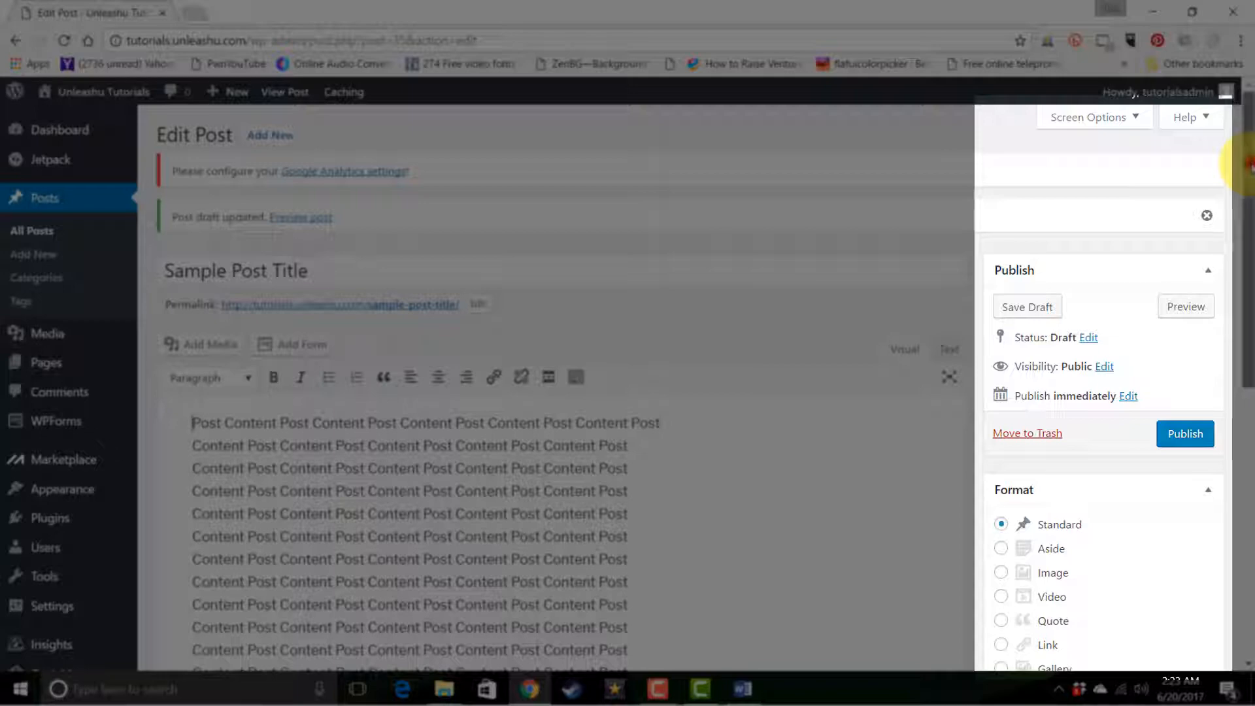
pyautogui.moveTo(1250, 169); pyautogui.dragTo(1253, 449)
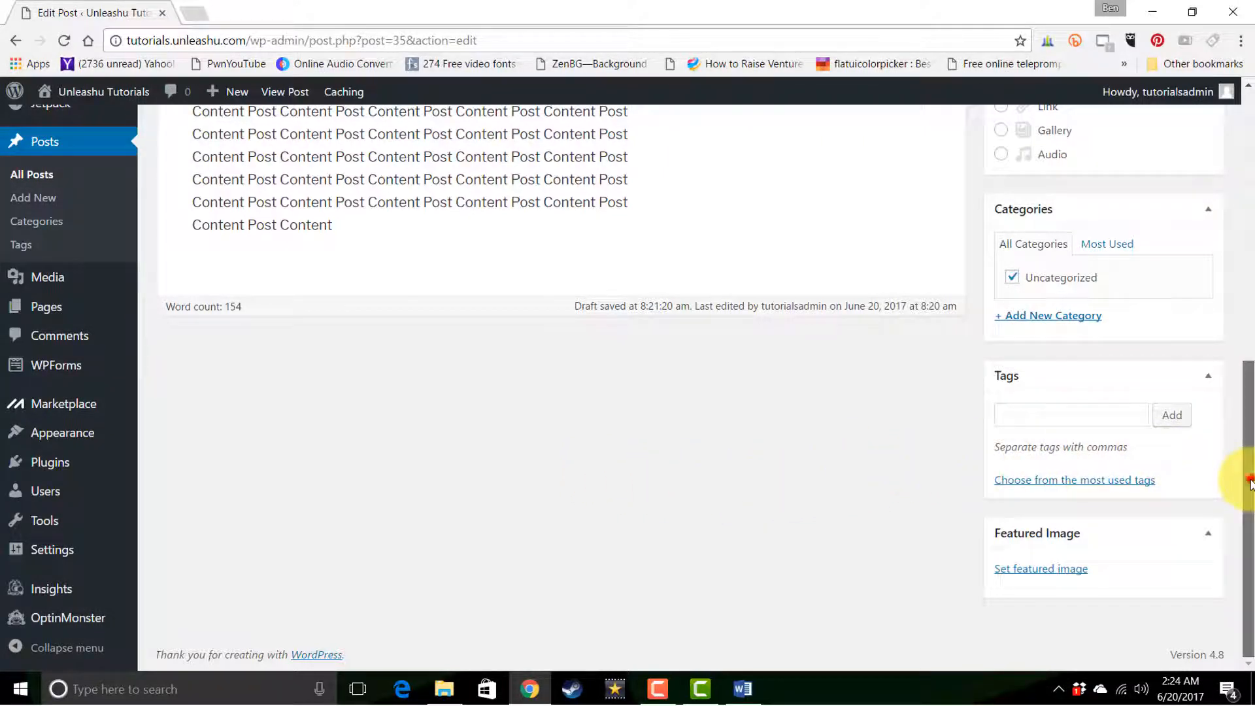
pyautogui.moveTo(1248, 481); pyautogui.dragTo(1245, 192)
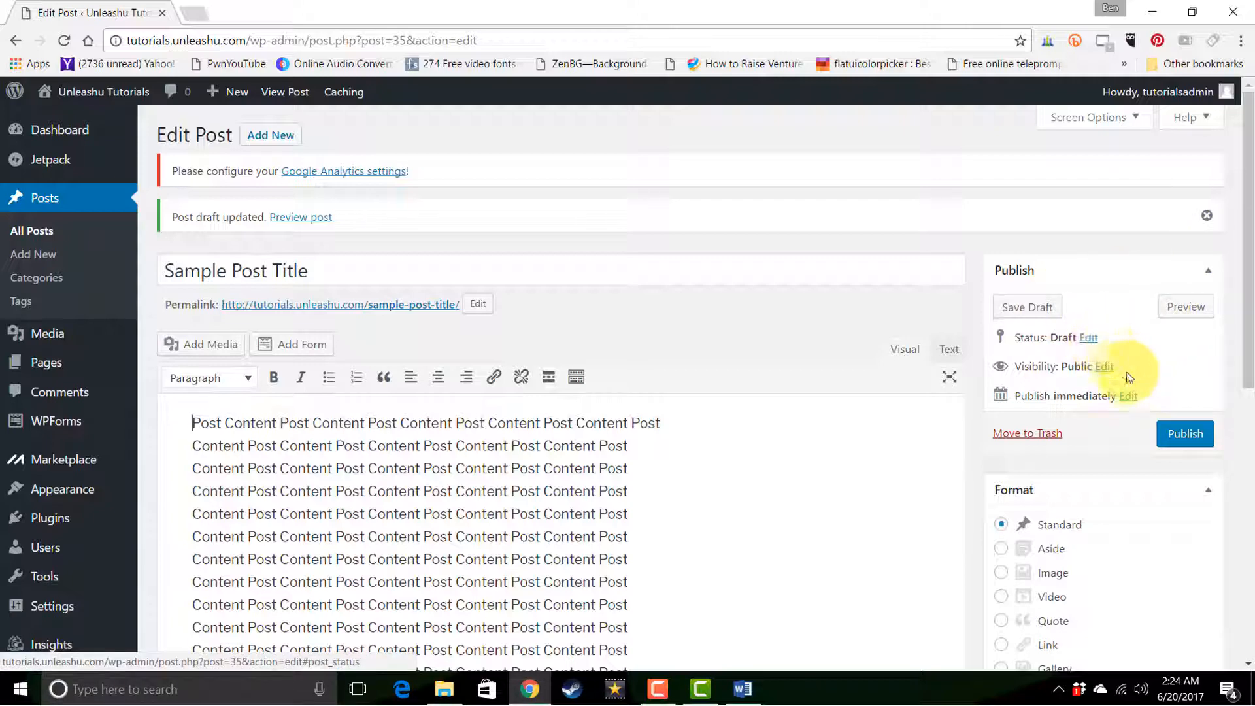
# Publish the "Sample Post Title" post and open it on the live site through its permalink
pyautogui.click(1179, 435)
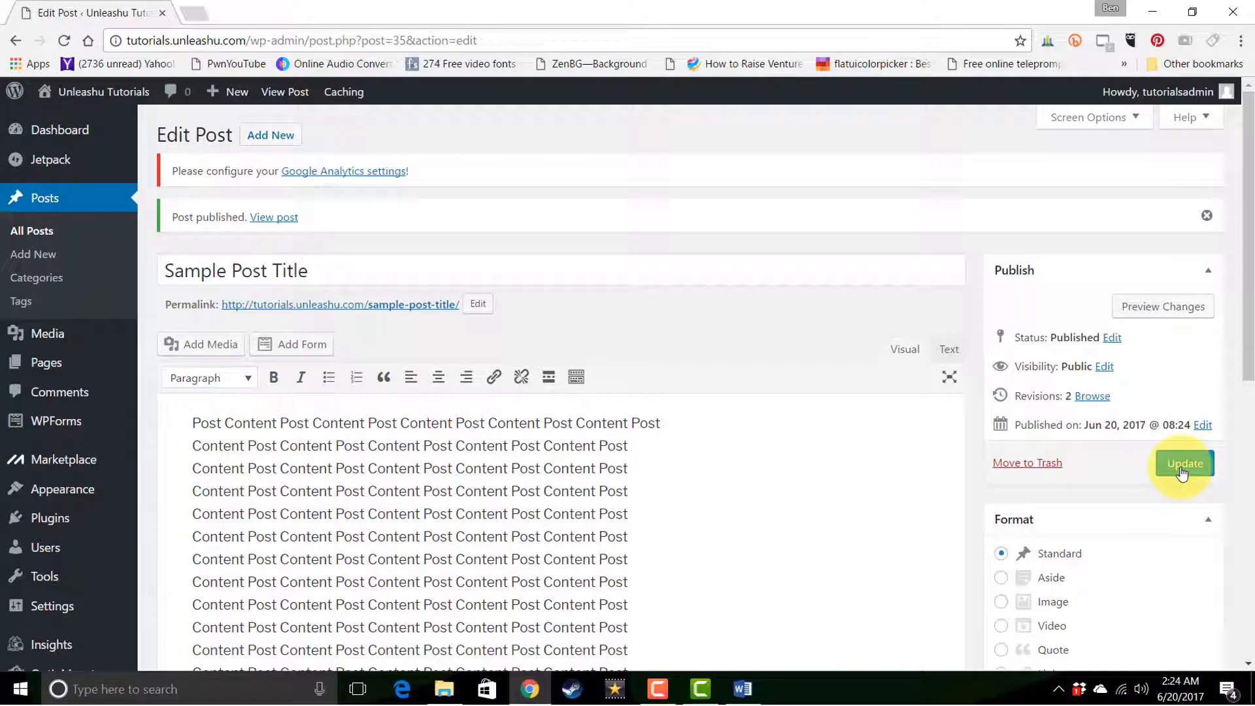
pyautogui.click(1182, 472)
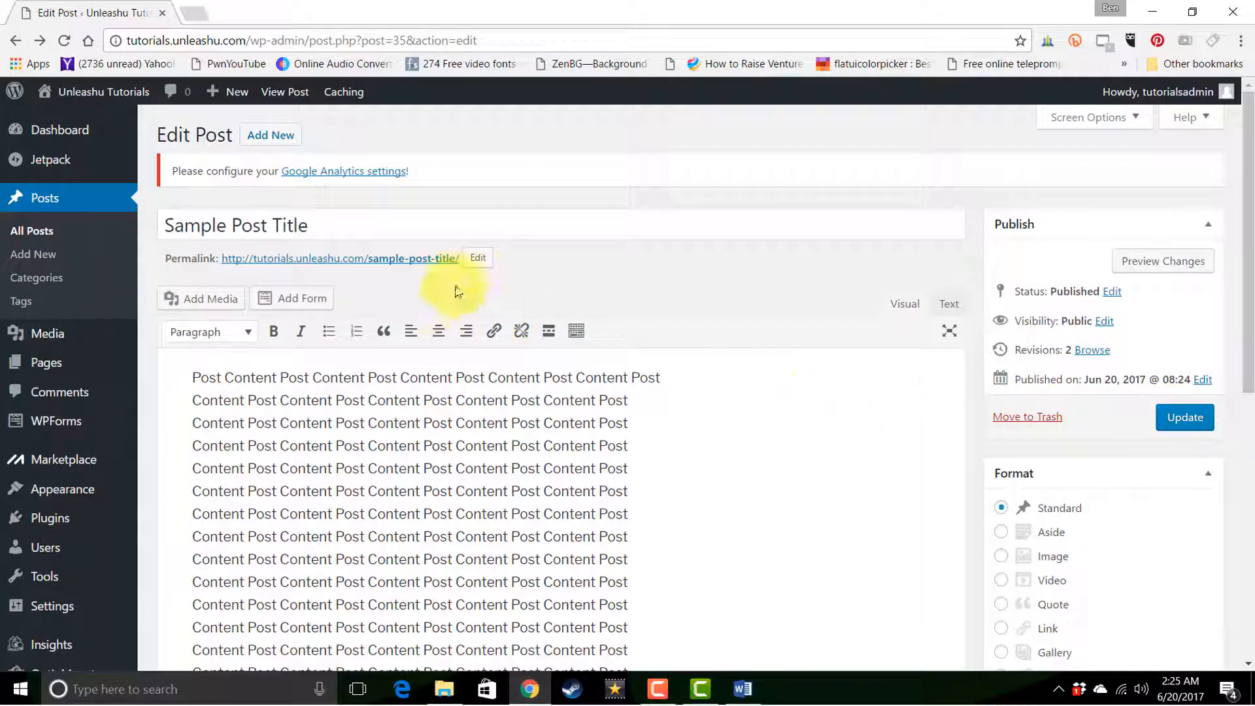
pyautogui.click(438, 262)
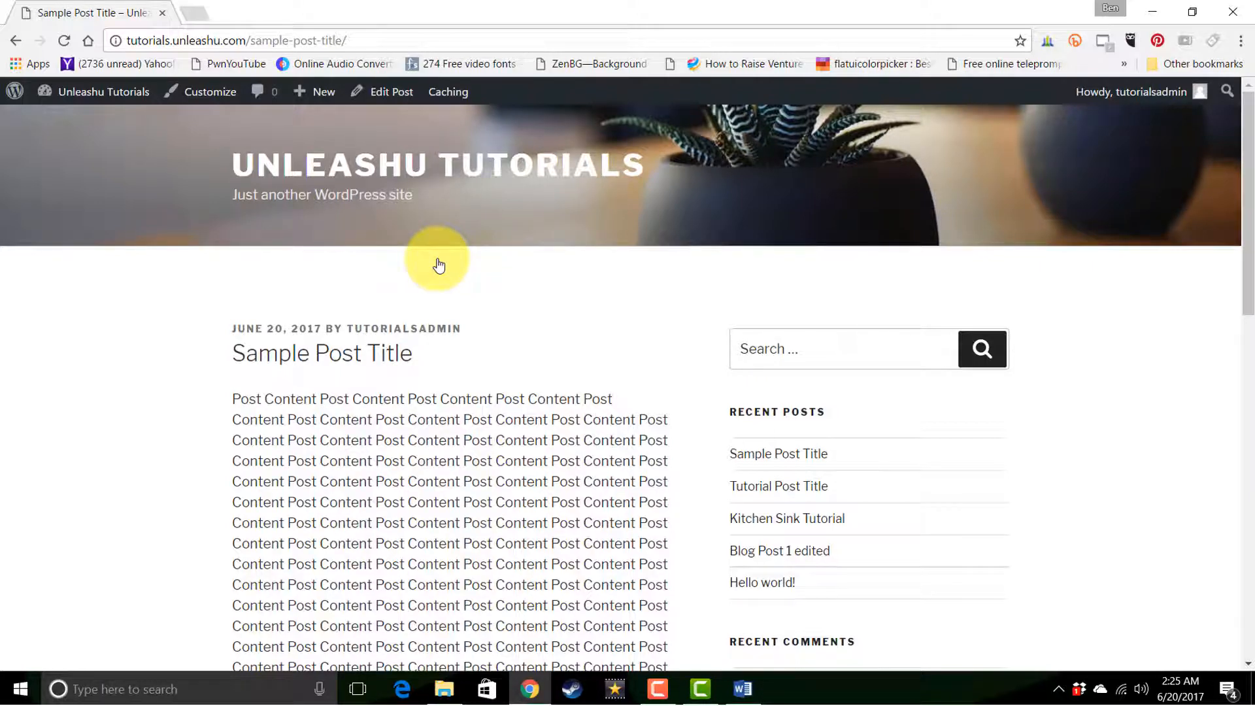
# Go to the site's home page and examine how the new post appears in the posts list
pyautogui.click(382, 164)
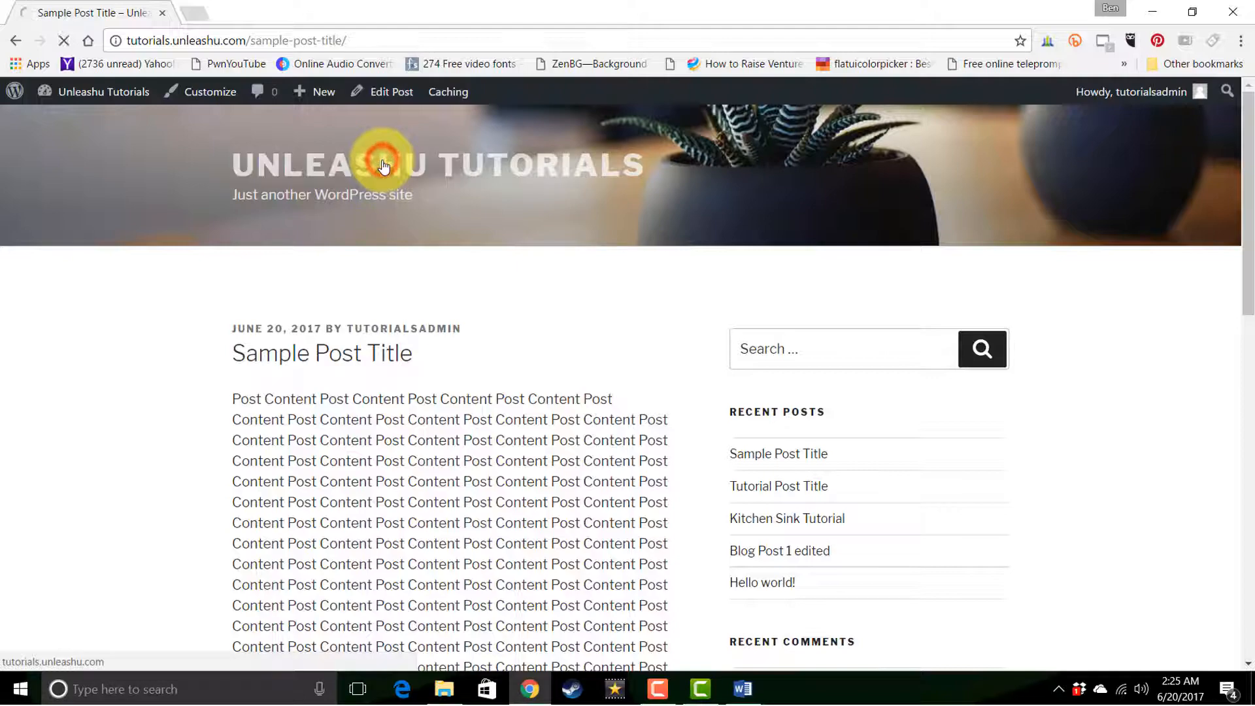
pyautogui.scroll(-6, 386, 190)
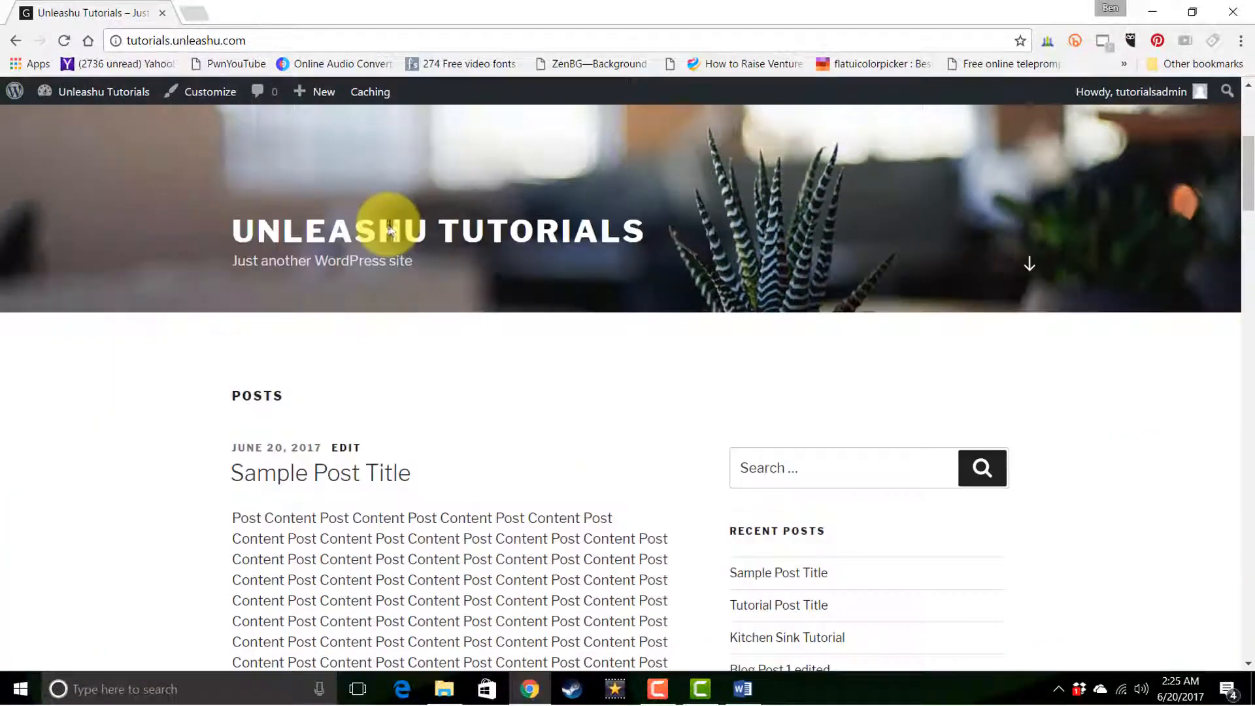
pyautogui.scroll(-3, 388, 232)
pyautogui.scroll(-1, 390, 233)
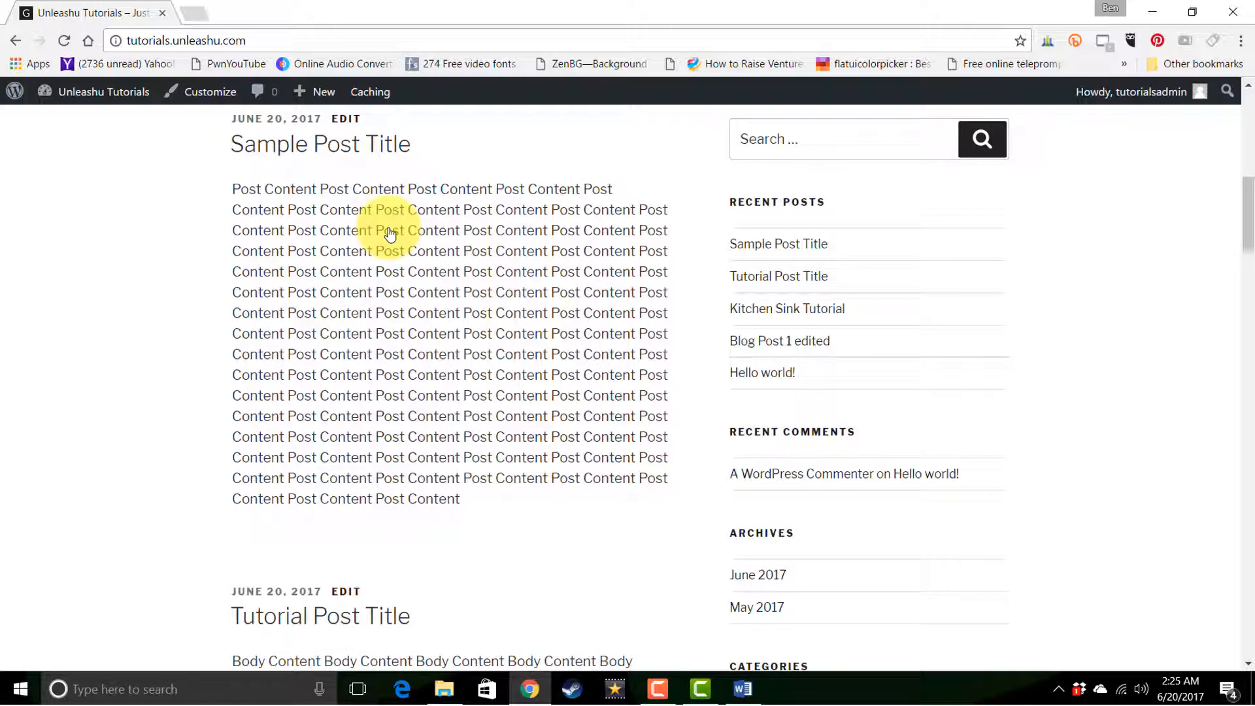
# Start a new page from the dashboard and look over its publishing, page attribute and featured image settings
pyautogui.click(111, 101)
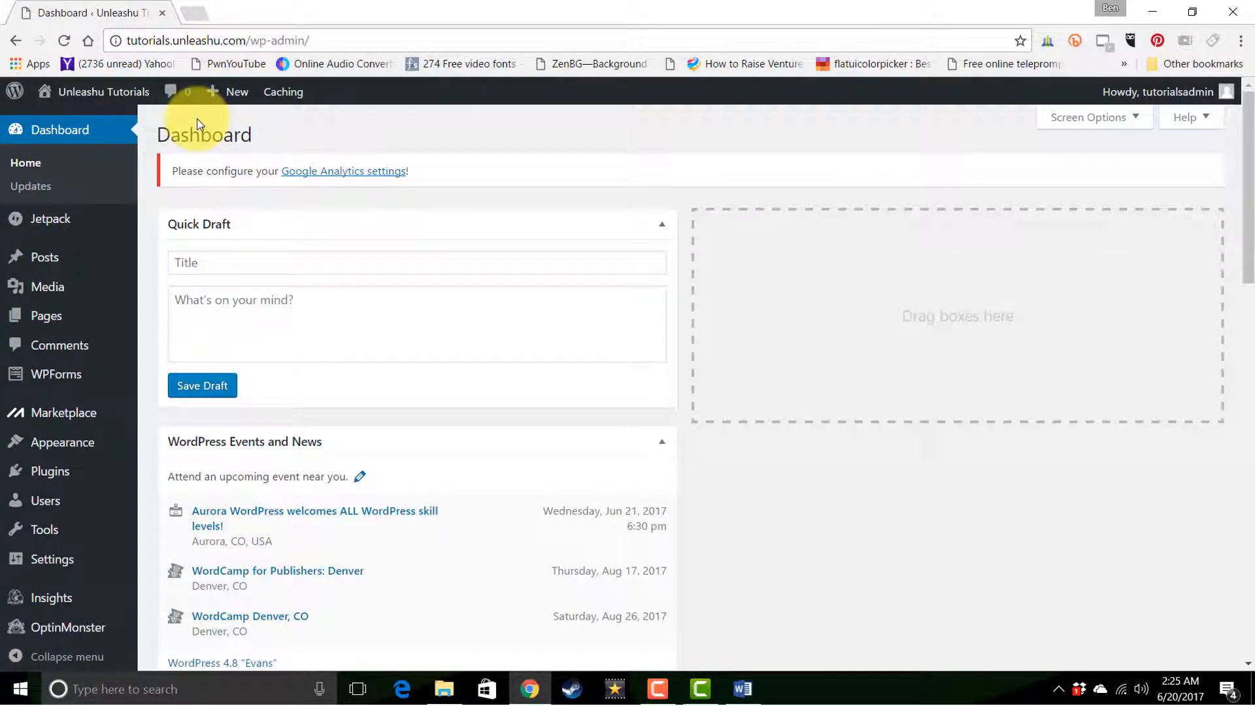
pyautogui.moveTo(70, 317)
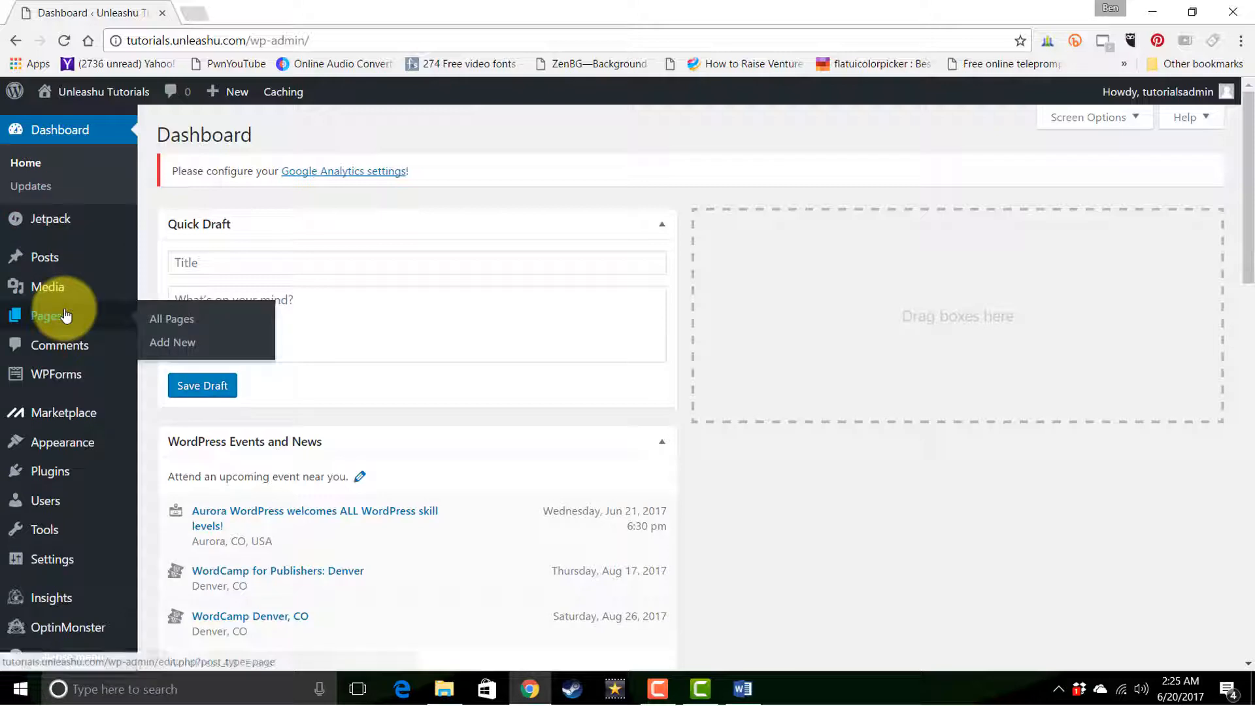
pyautogui.click(171, 341)
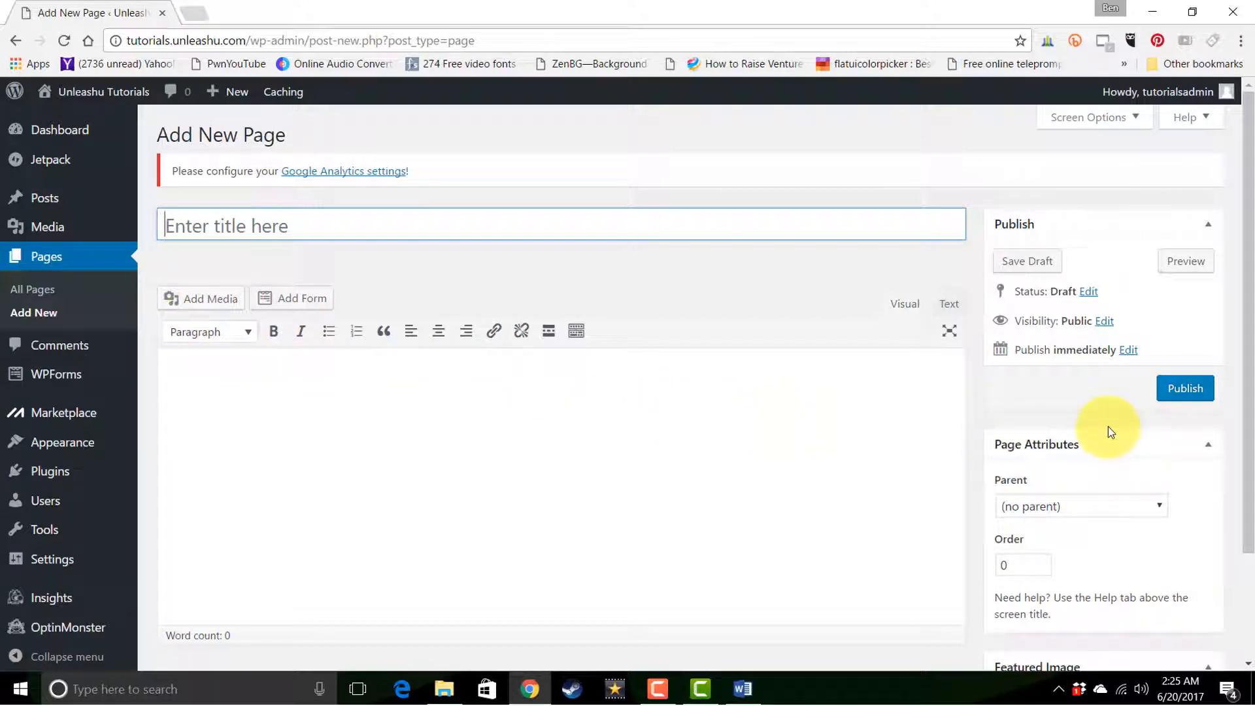
pyautogui.moveTo(1247, 418); pyautogui.dragTo(1252, 523)
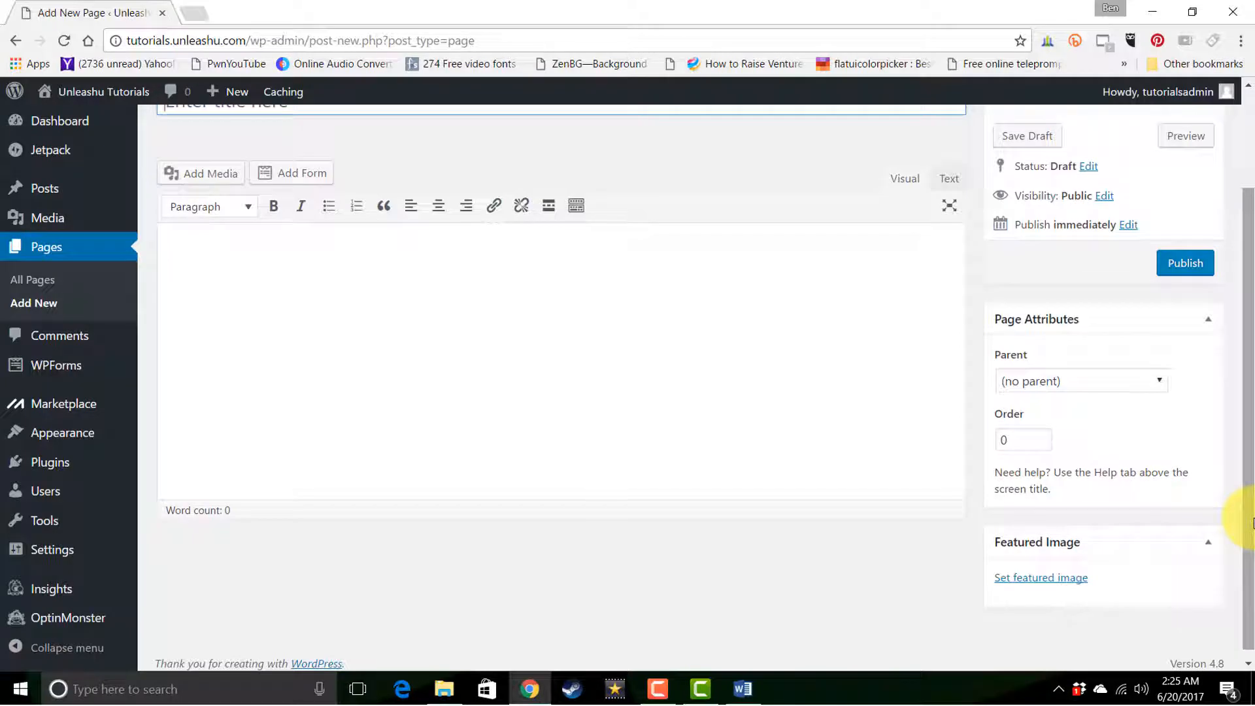